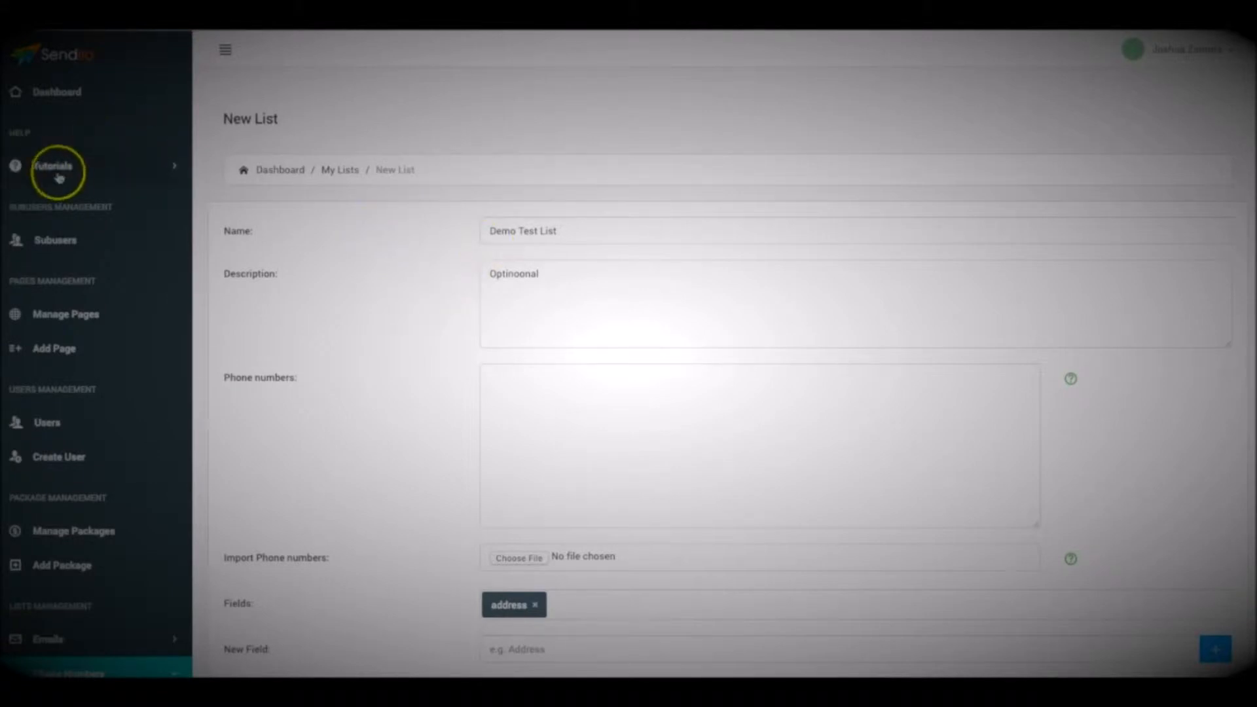
pyautogui.click(385, 235)
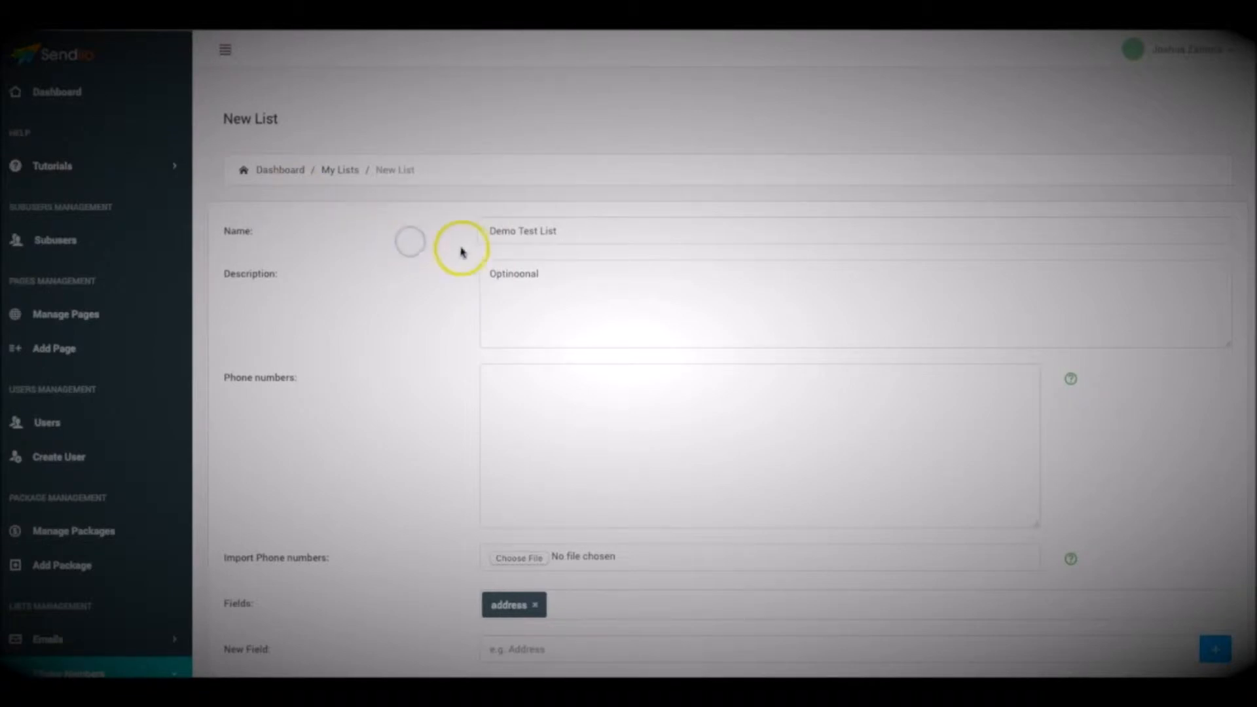
pyautogui.scroll(-1, 437, 254)
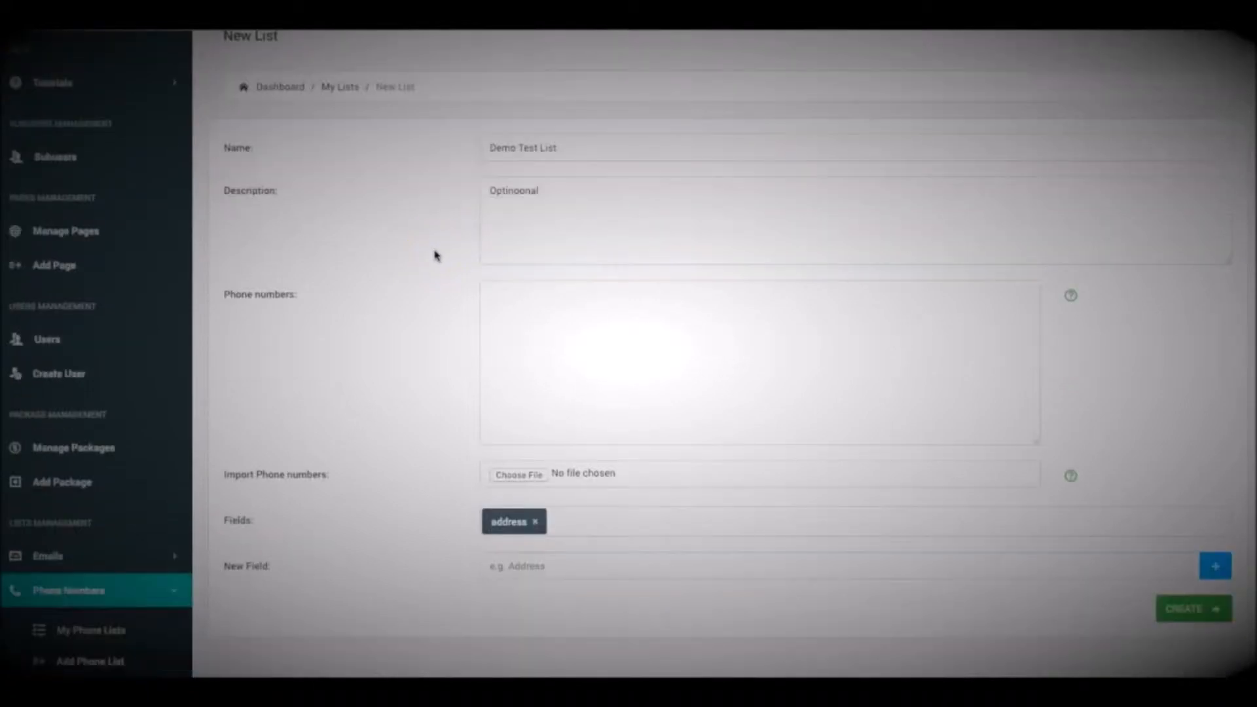
pyautogui.scroll(-3, 432, 275)
pyautogui.scroll(4, 324, 424)
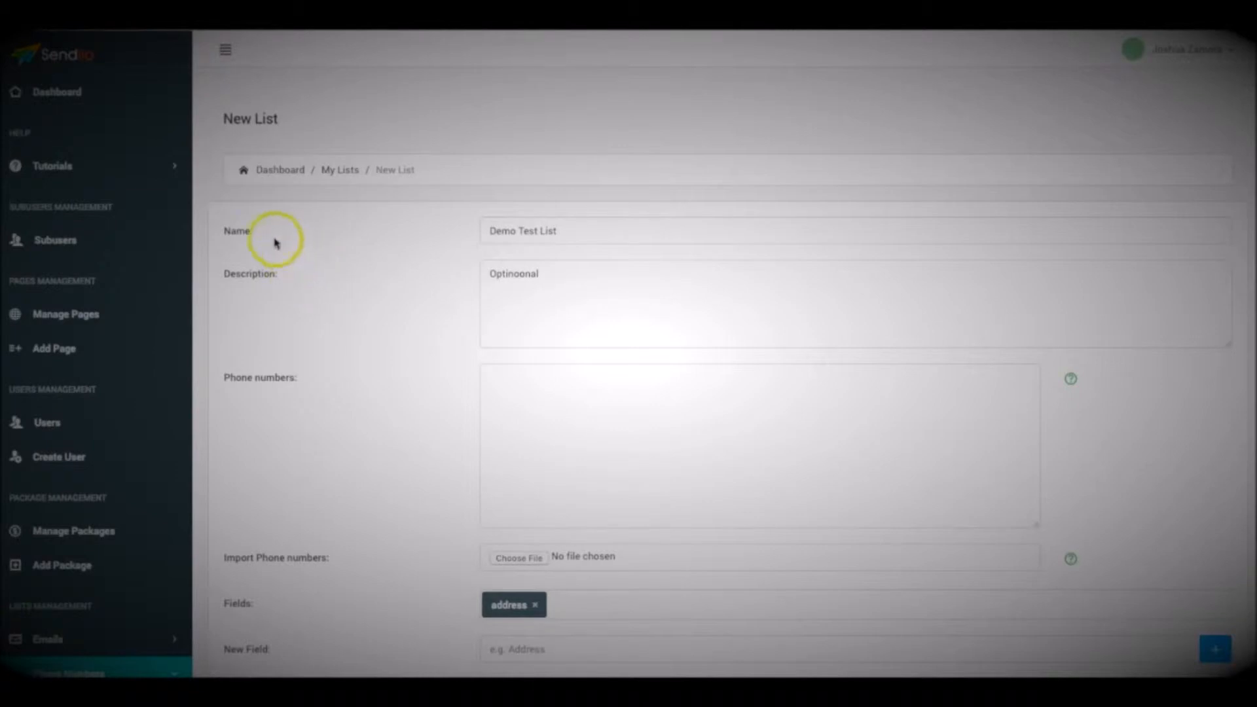
pyautogui.click(433, 254)
pyautogui.scroll(-4, 196, 463)
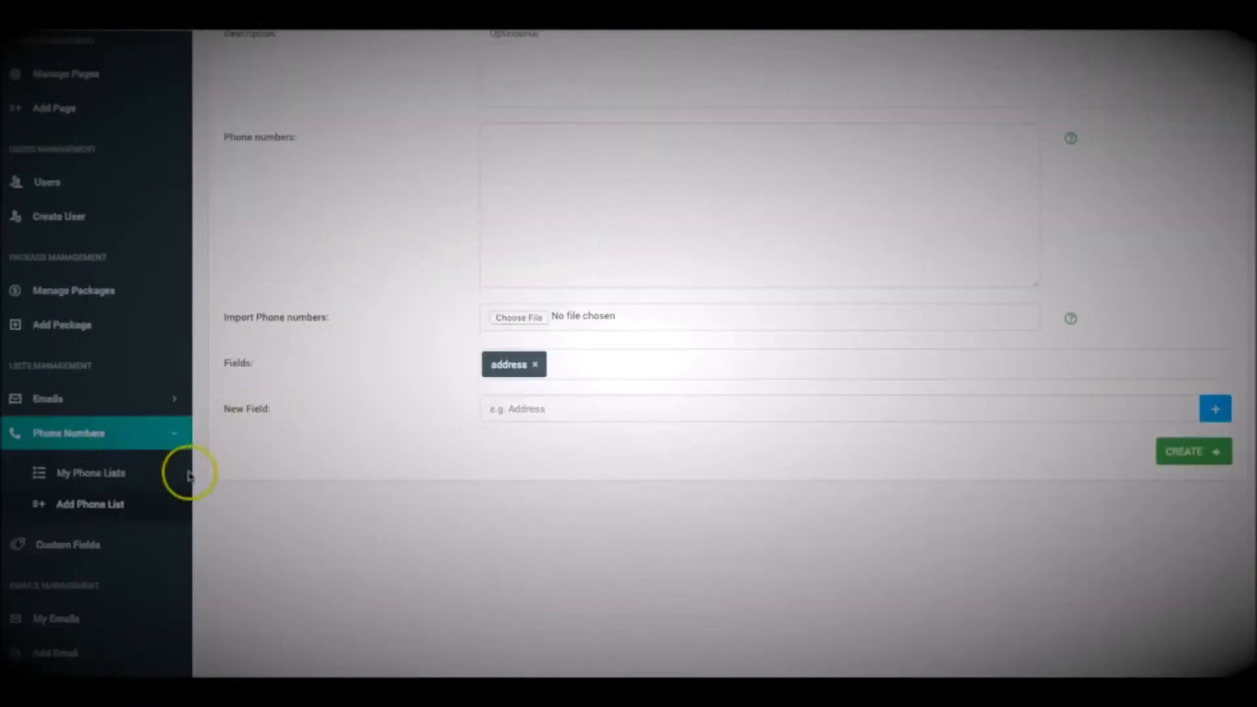
pyautogui.scroll(4, 254, 488)
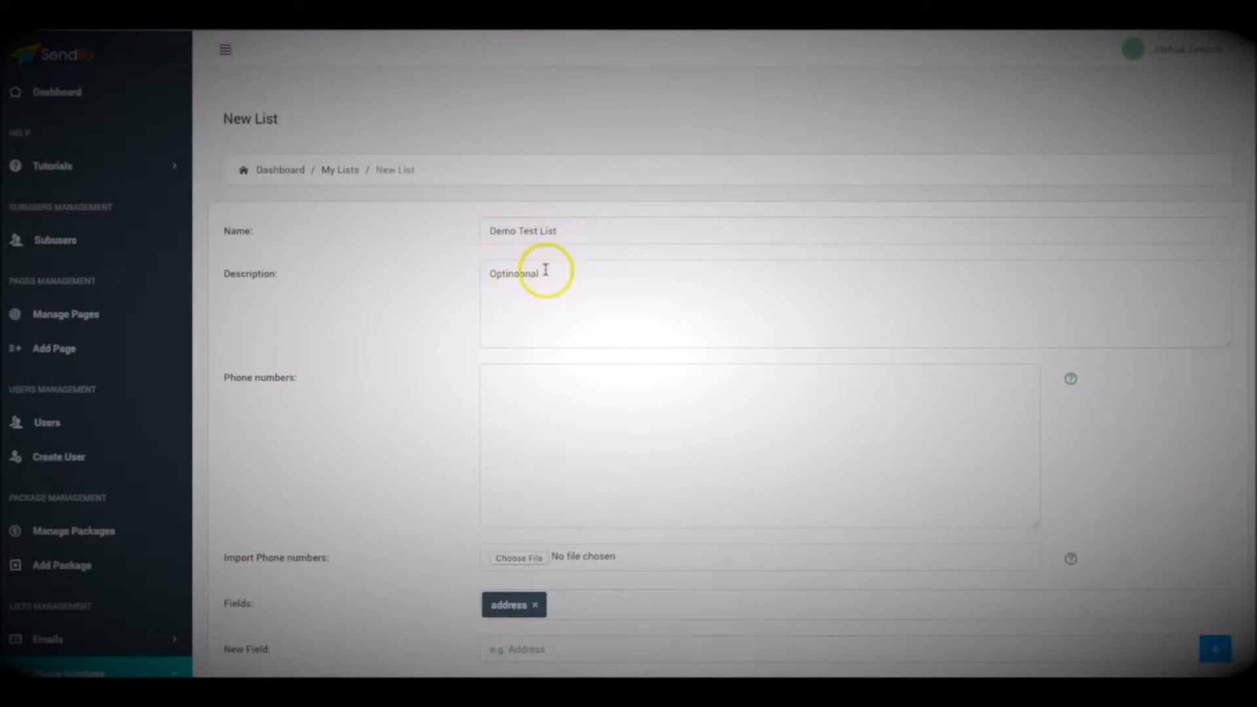
# Paste four phone numbers into the new list's phone numbers and remove the address entry from its fields
pyautogui.click(618, 404)
pyautogui.hotkey('ctrl', 'v')
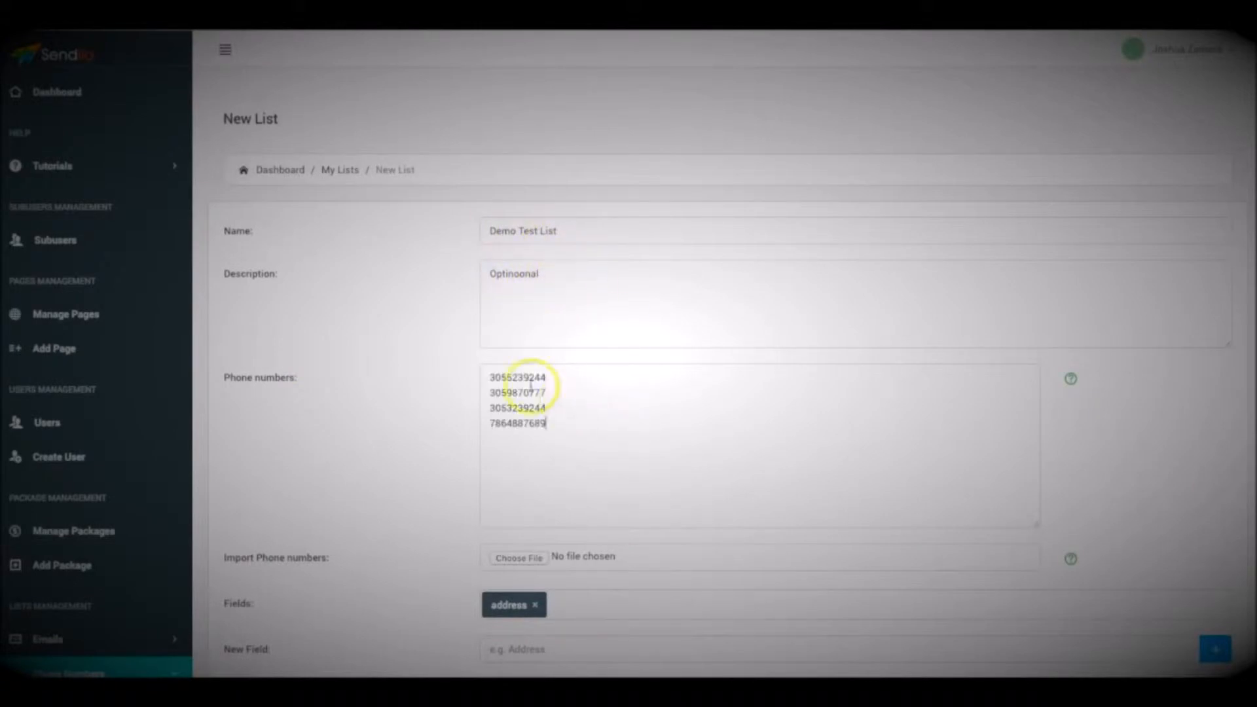
pyautogui.scroll(-1, 427, 360)
pyautogui.scroll(-2, 471, 353)
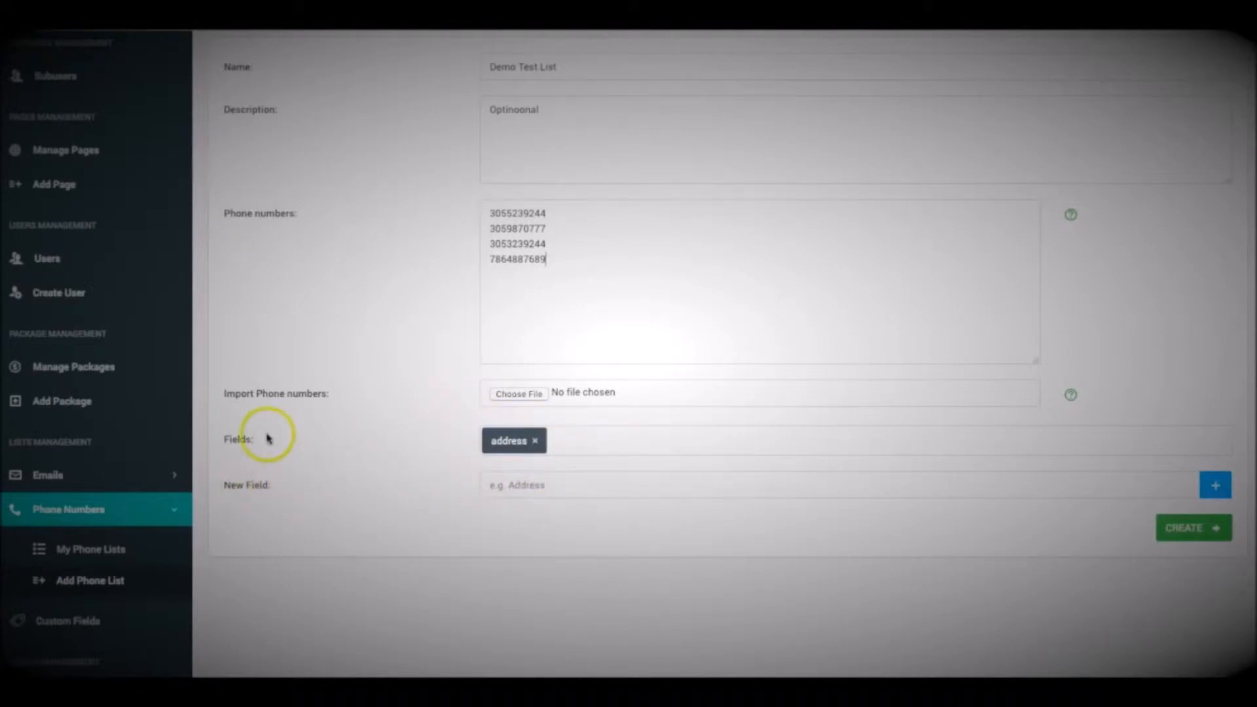
pyautogui.scroll(1, 446, 393)
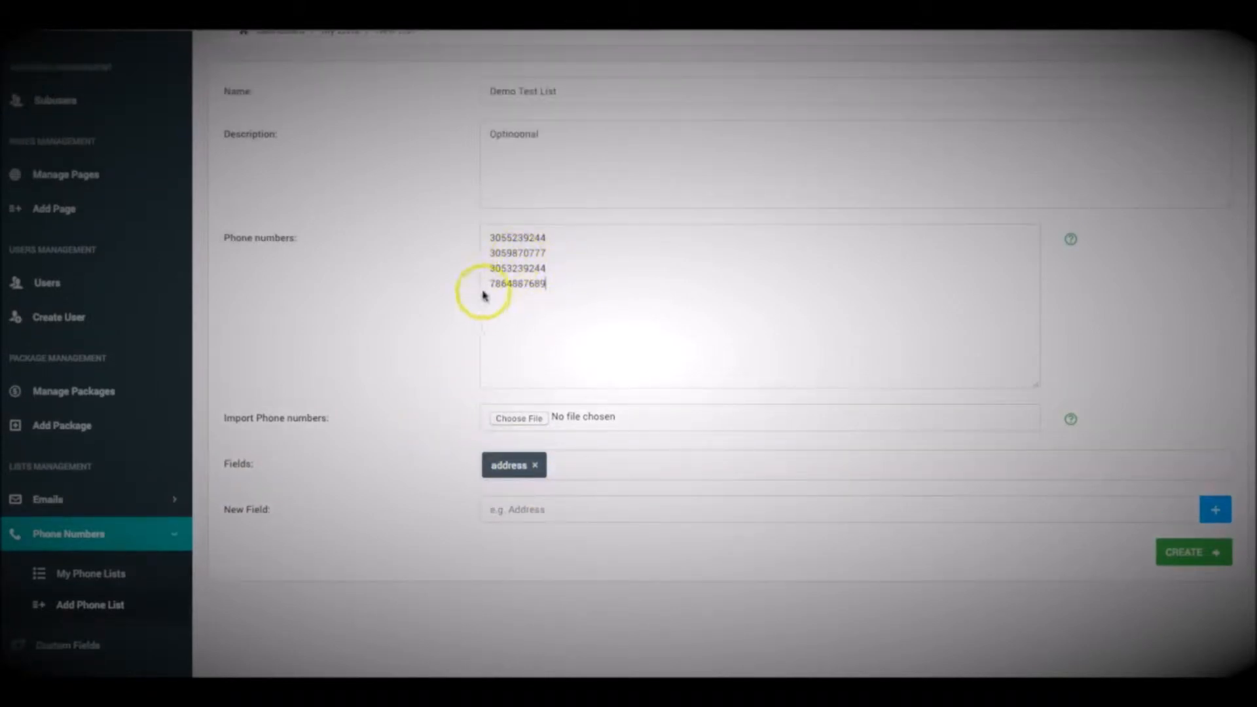
pyautogui.scroll(1, 463, 331)
pyautogui.scroll(-1, 537, 367)
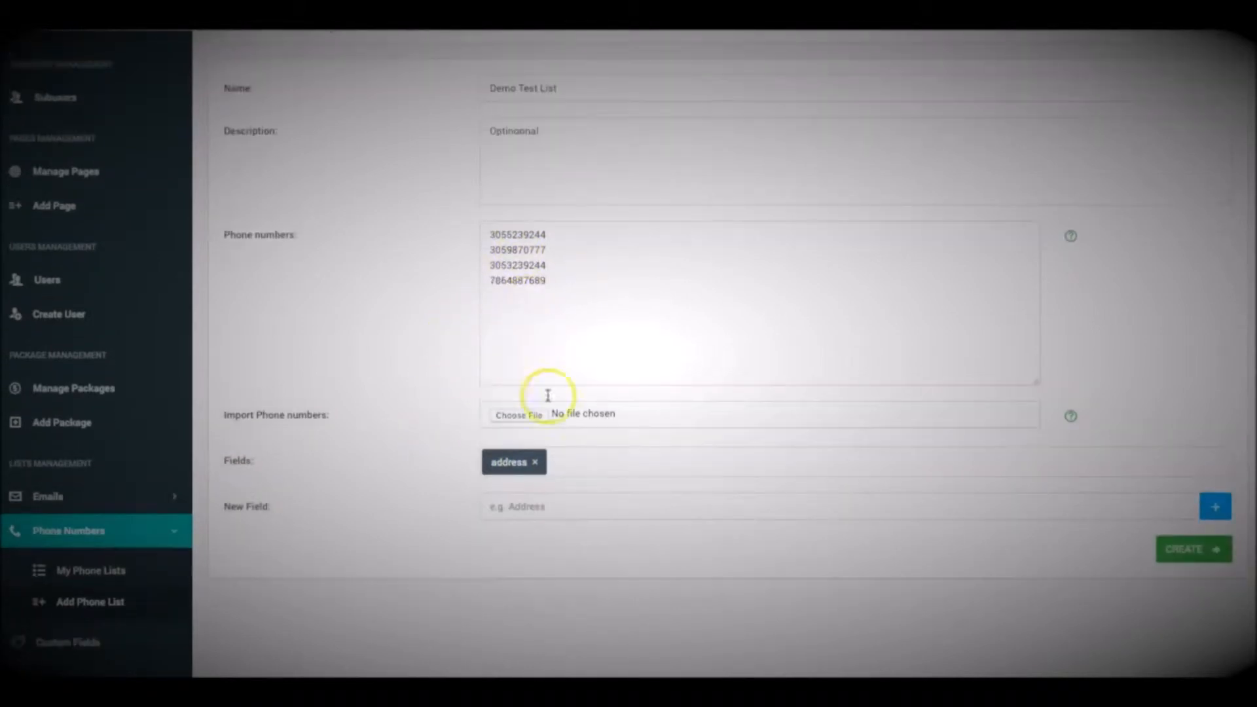
pyautogui.click(534, 462)
pyautogui.click(427, 482)
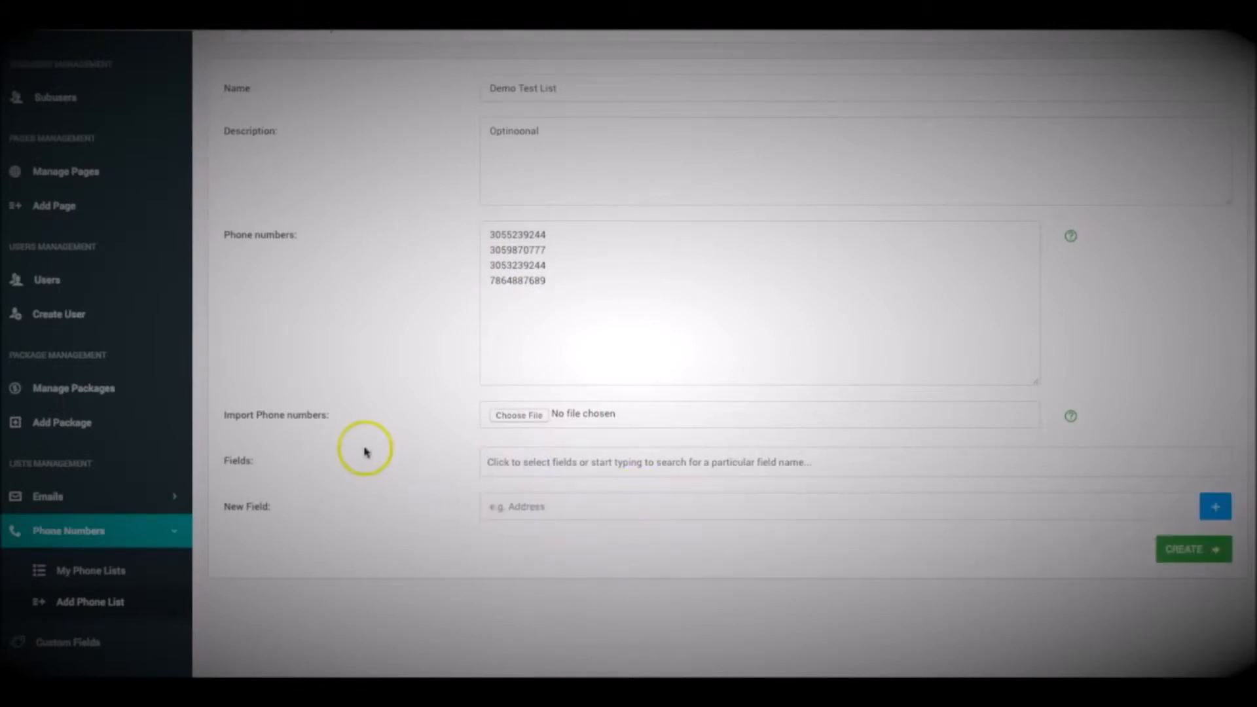
# View the bulk import help for phone numbers and close it
pyautogui.scroll(3, 432, 415)
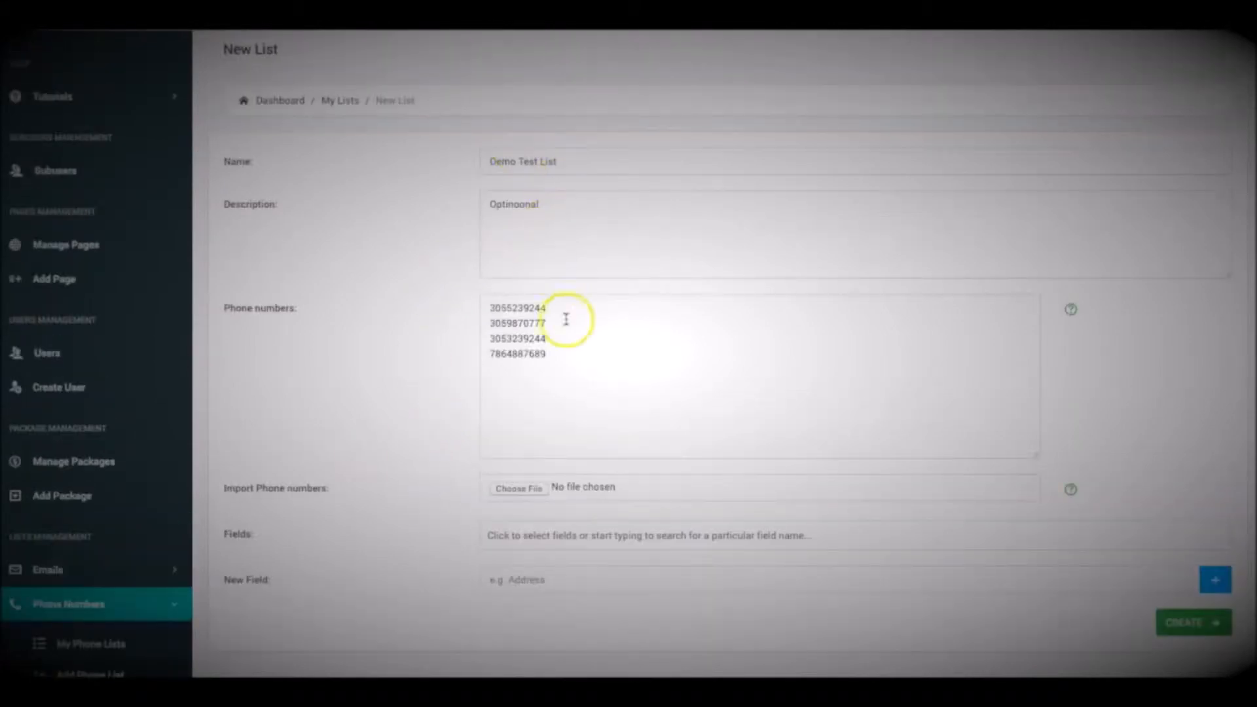
pyautogui.scroll(-3, 323, 351)
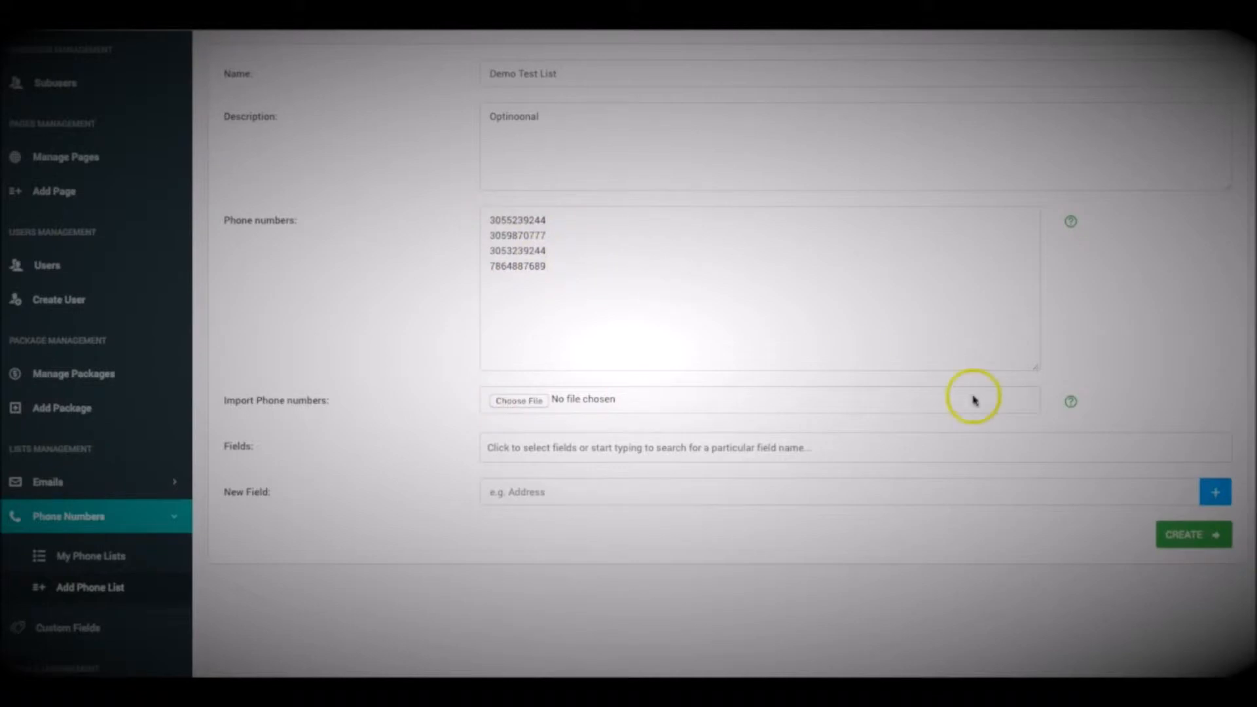
pyautogui.click(1071, 401)
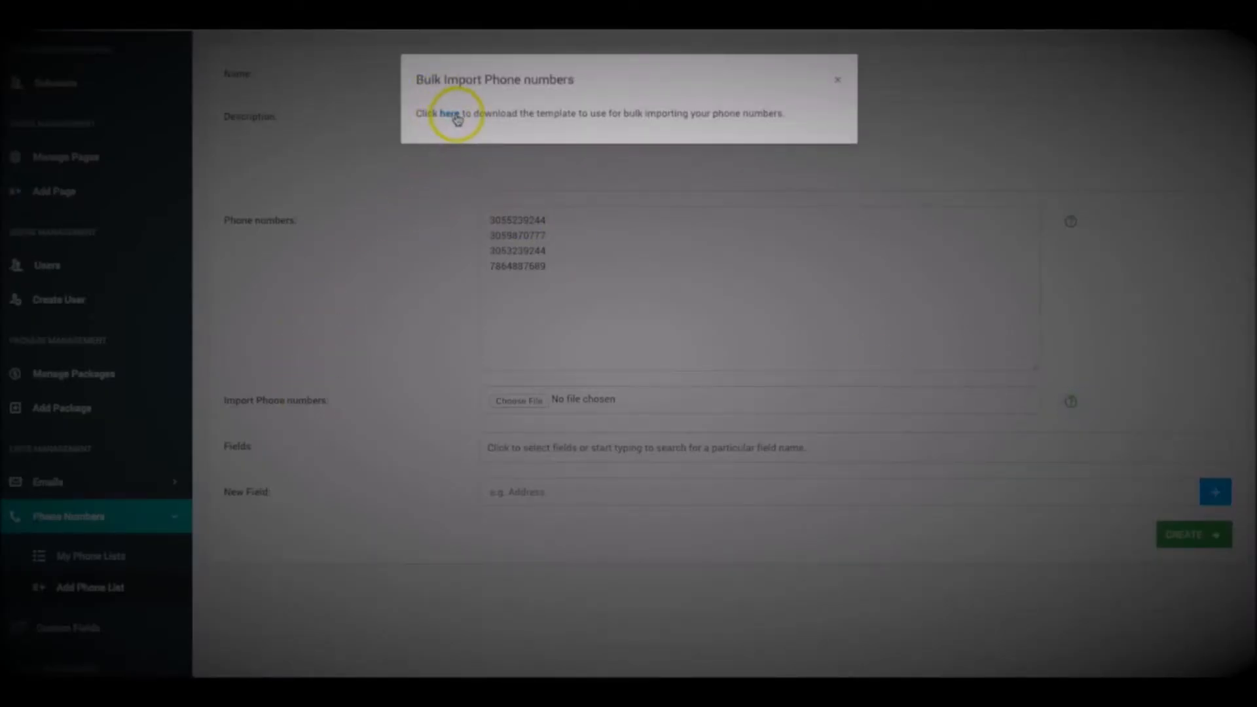
pyautogui.click(839, 83)
# Create the Demo Test List phone list from the completed form
pyautogui.scroll(3, 459, 289)
pyautogui.scroll(-1, 452, 291)
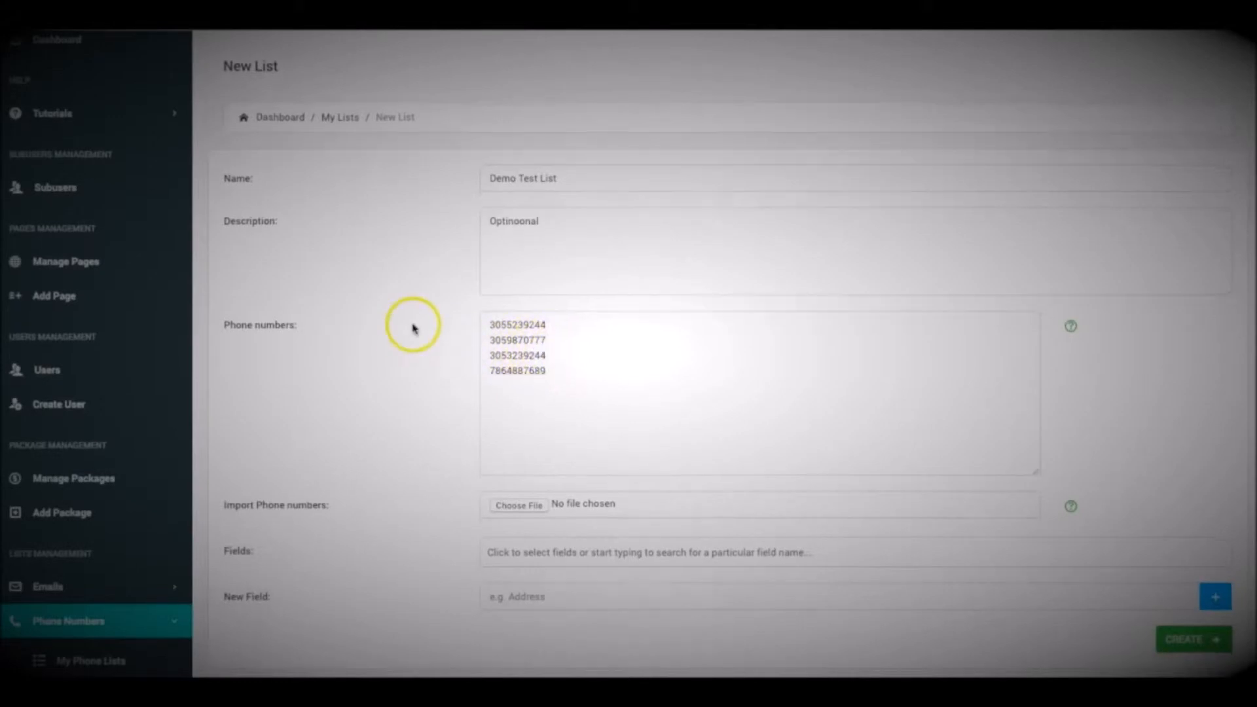
pyautogui.scroll(-4, 514, 309)
pyautogui.scroll(1, 573, 289)
pyautogui.scroll(3, 561, 282)
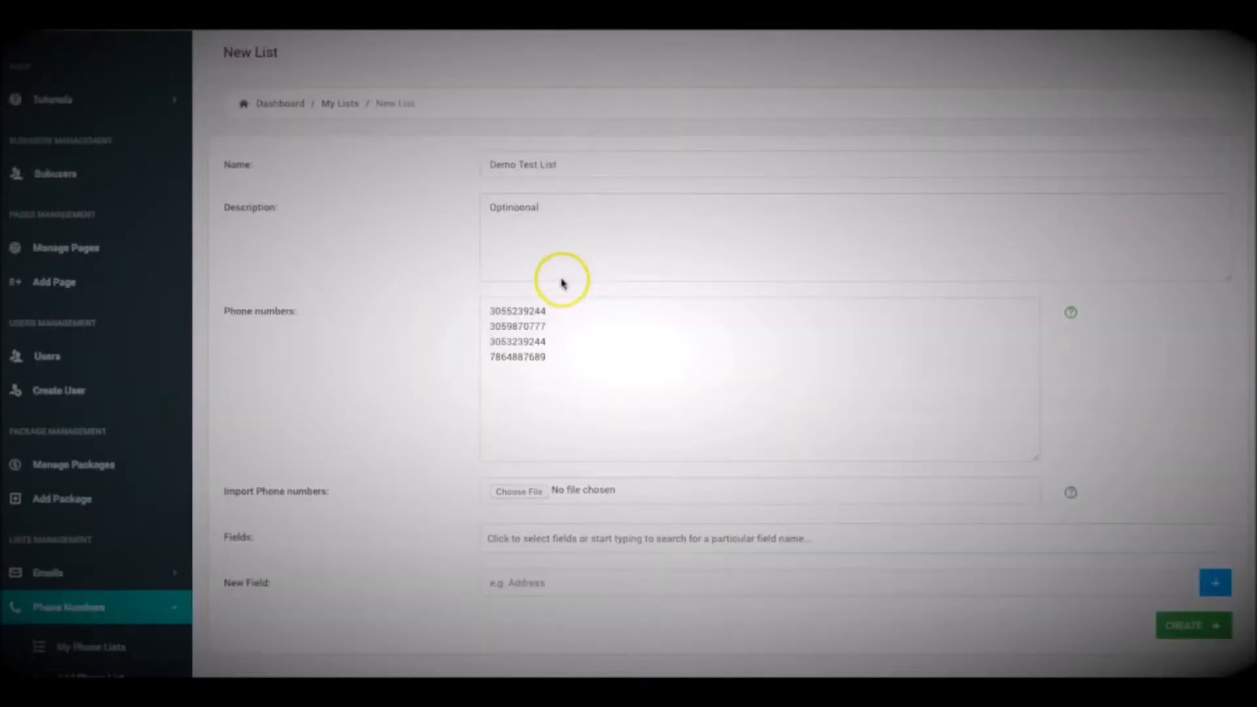
pyautogui.scroll(-4, 561, 282)
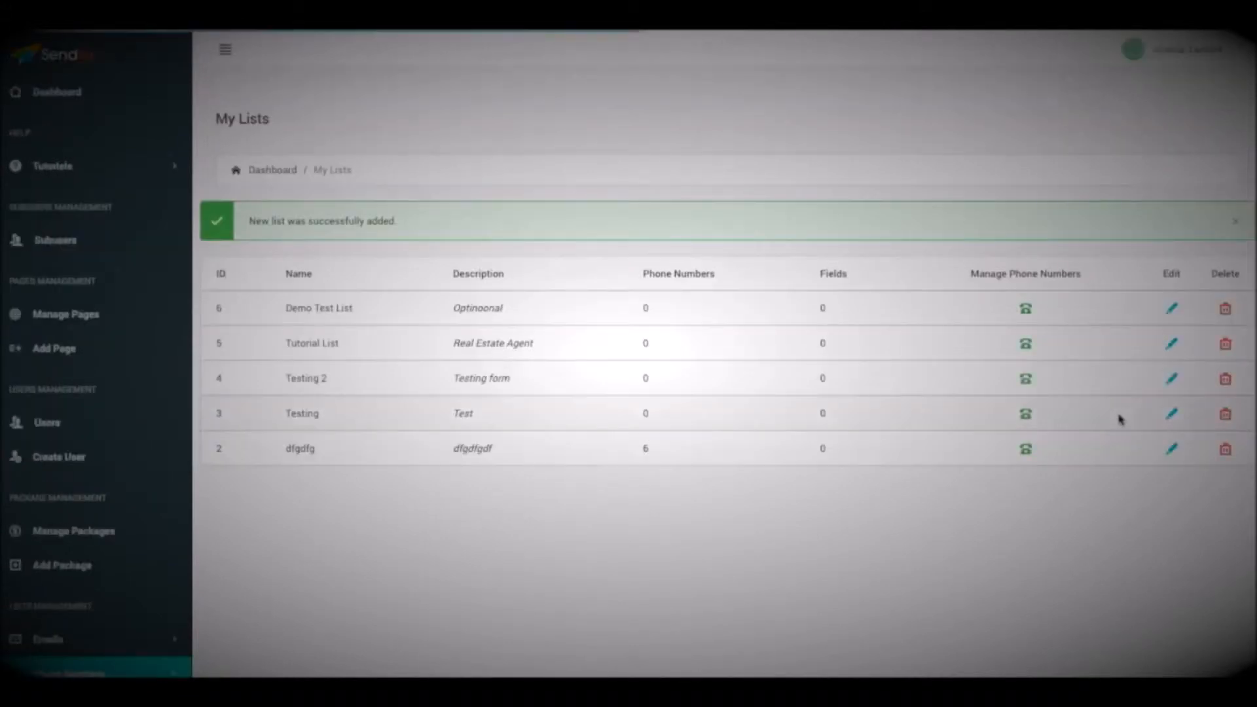
# Look over the saved phone lists and open Demo Test List for editing
pyautogui.scroll(-6, 462, 275)
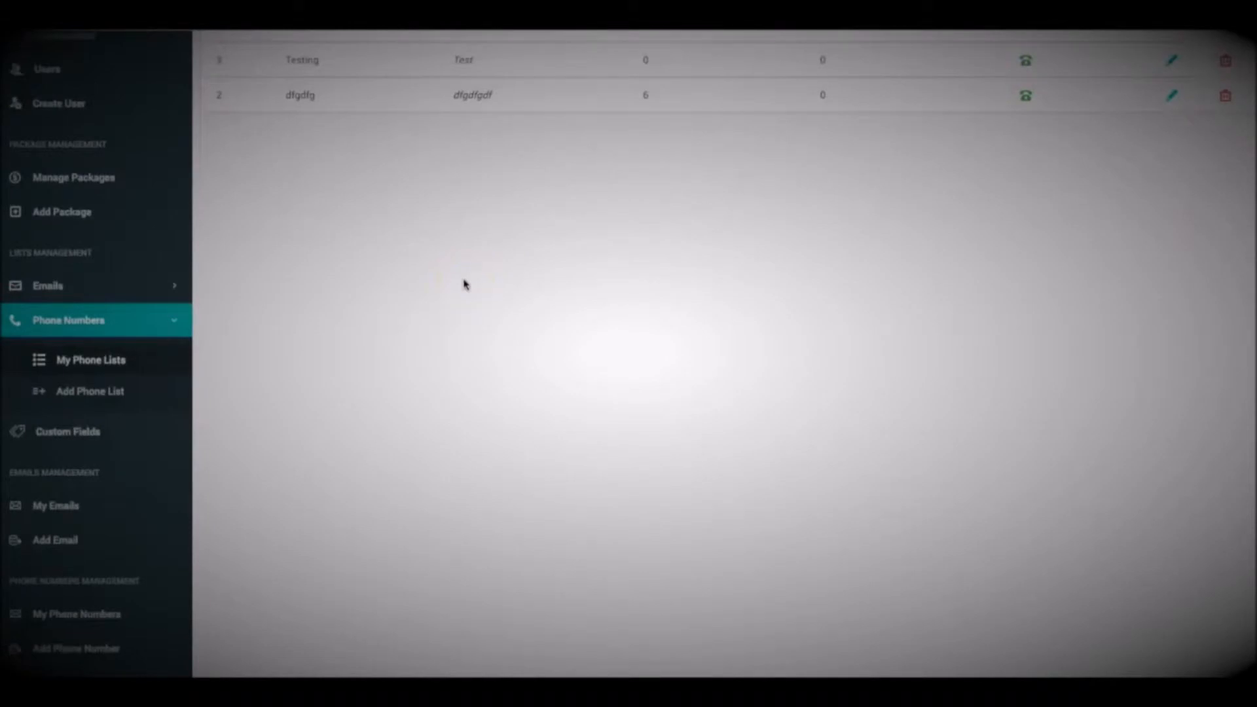
pyautogui.scroll(-1, 466, 284)
pyautogui.scroll(5, 216, 290)
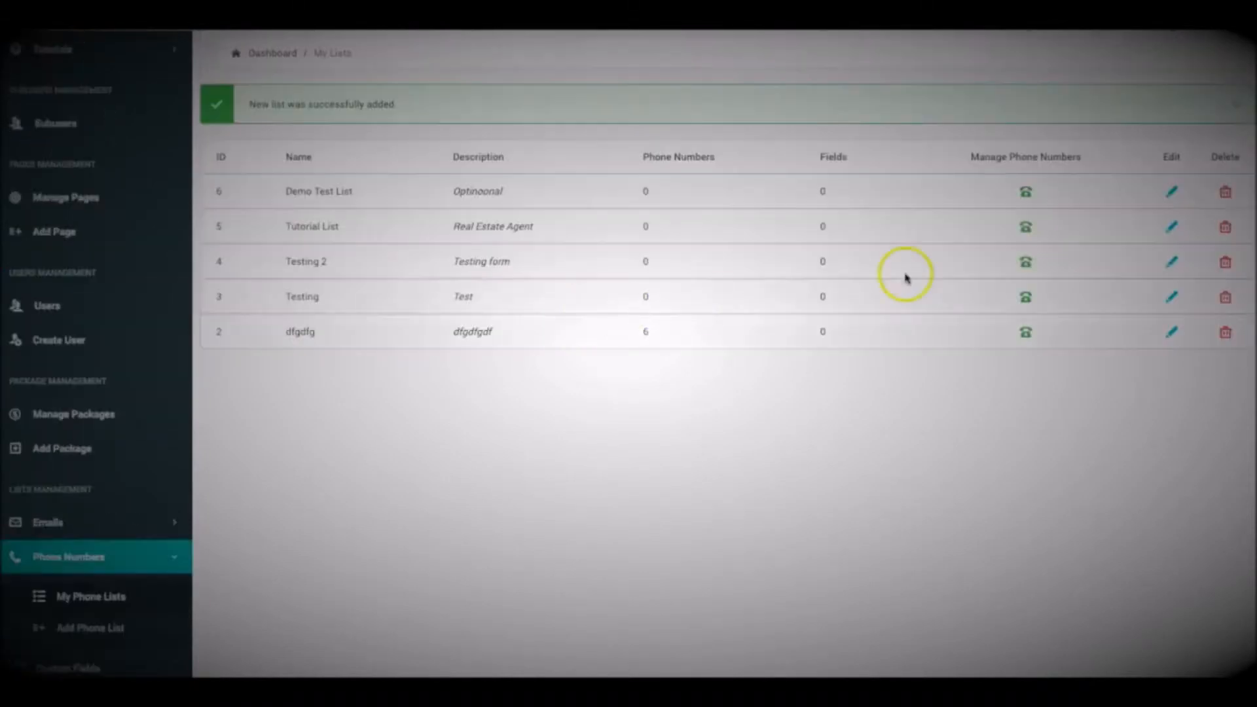
pyautogui.click(1174, 190)
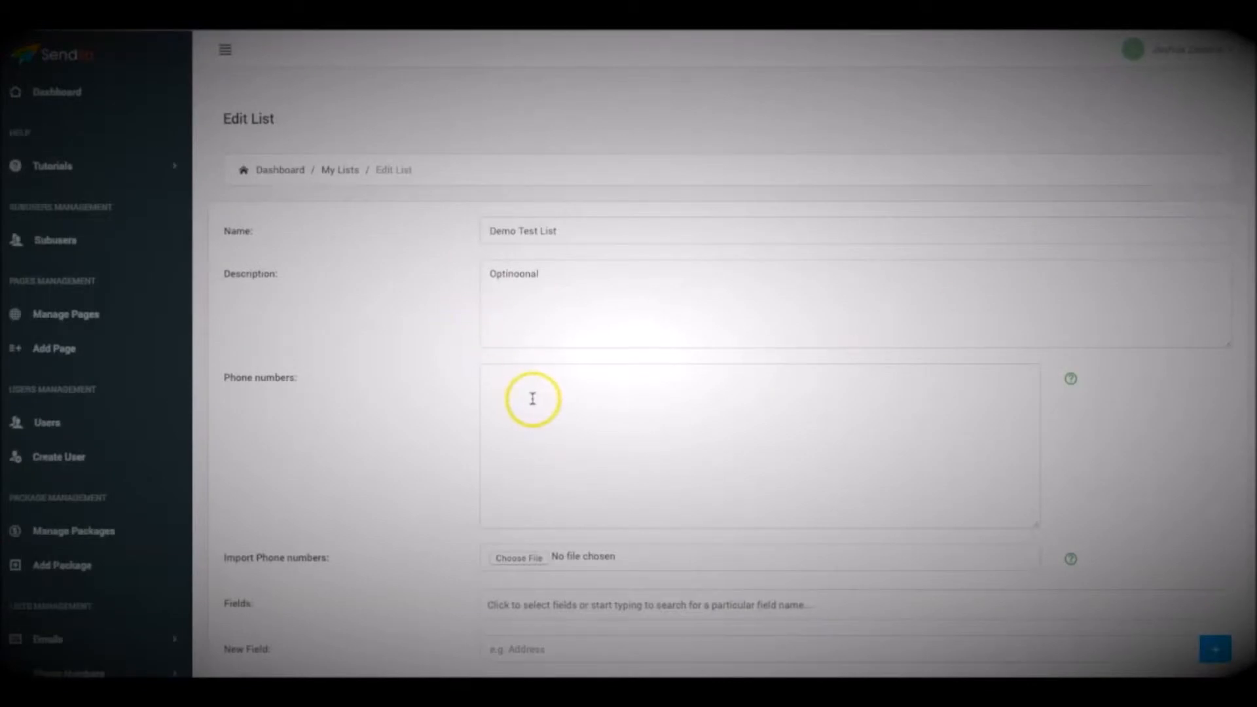
# Open the form for adding a single phone number and view the lists it can be assigned to
pyautogui.scroll(-8, 341, 375)
pyautogui.scroll(1, 342, 375)
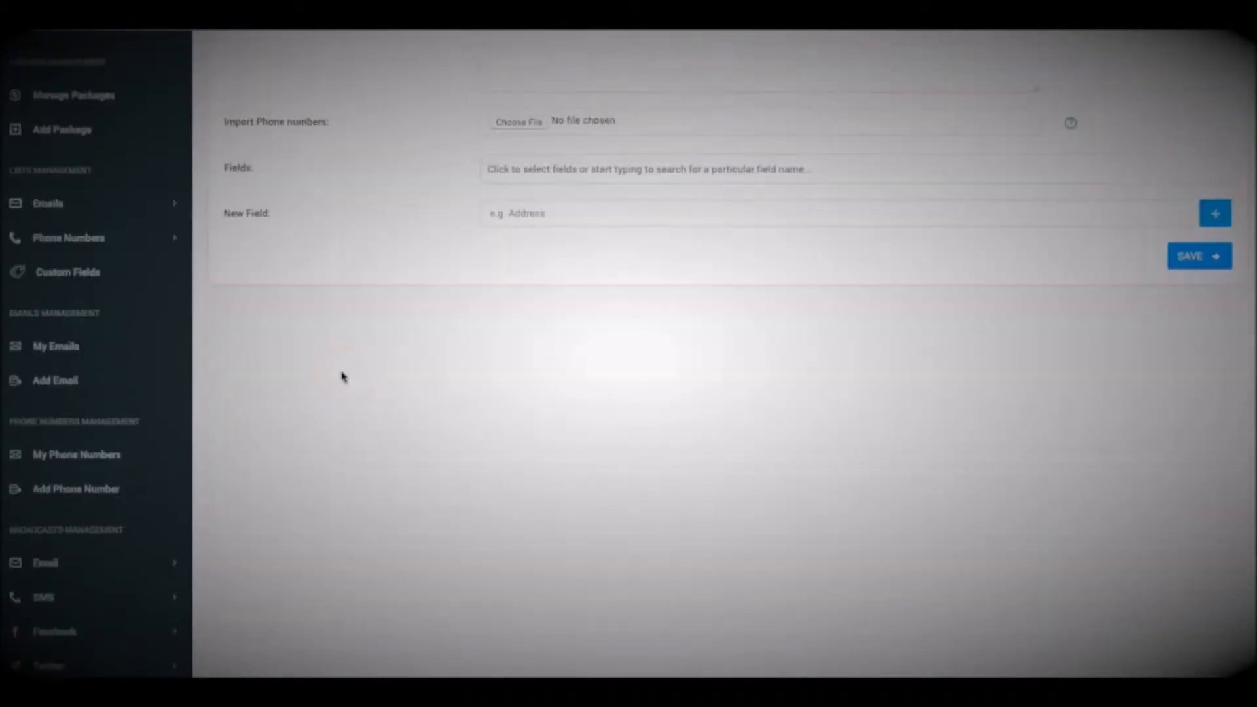
pyautogui.click(72, 493)
pyautogui.click(553, 227)
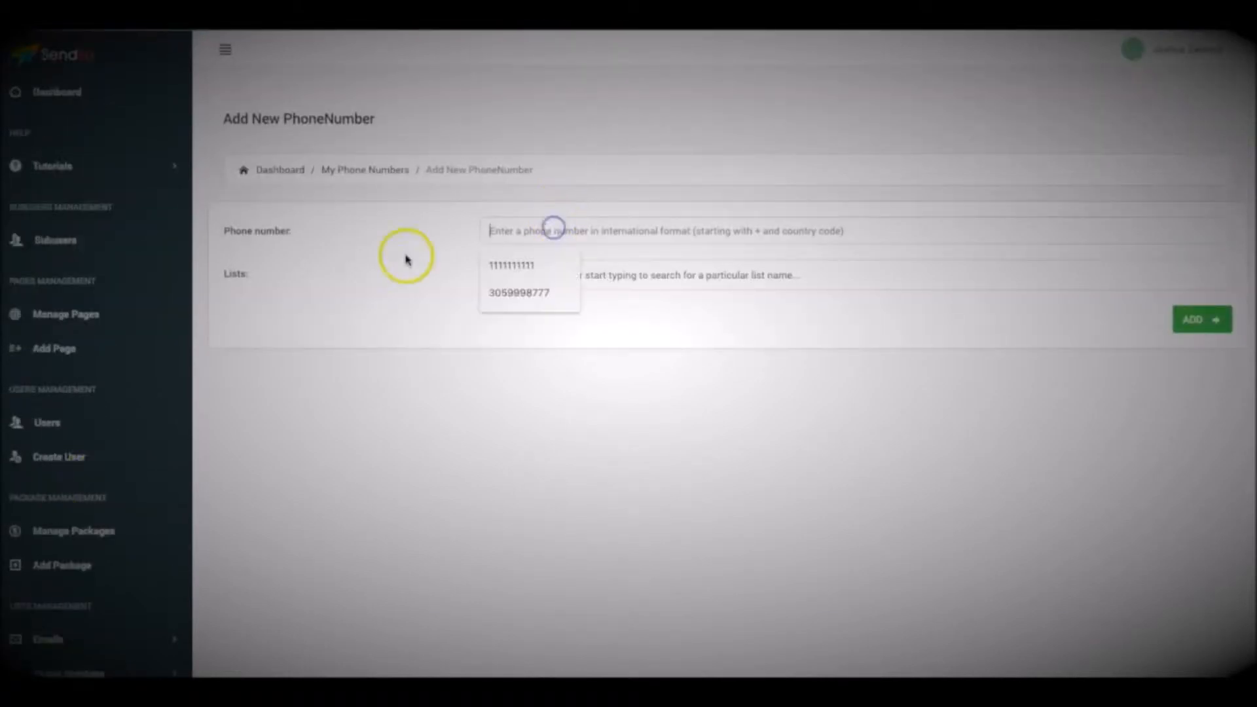
pyautogui.click(558, 273)
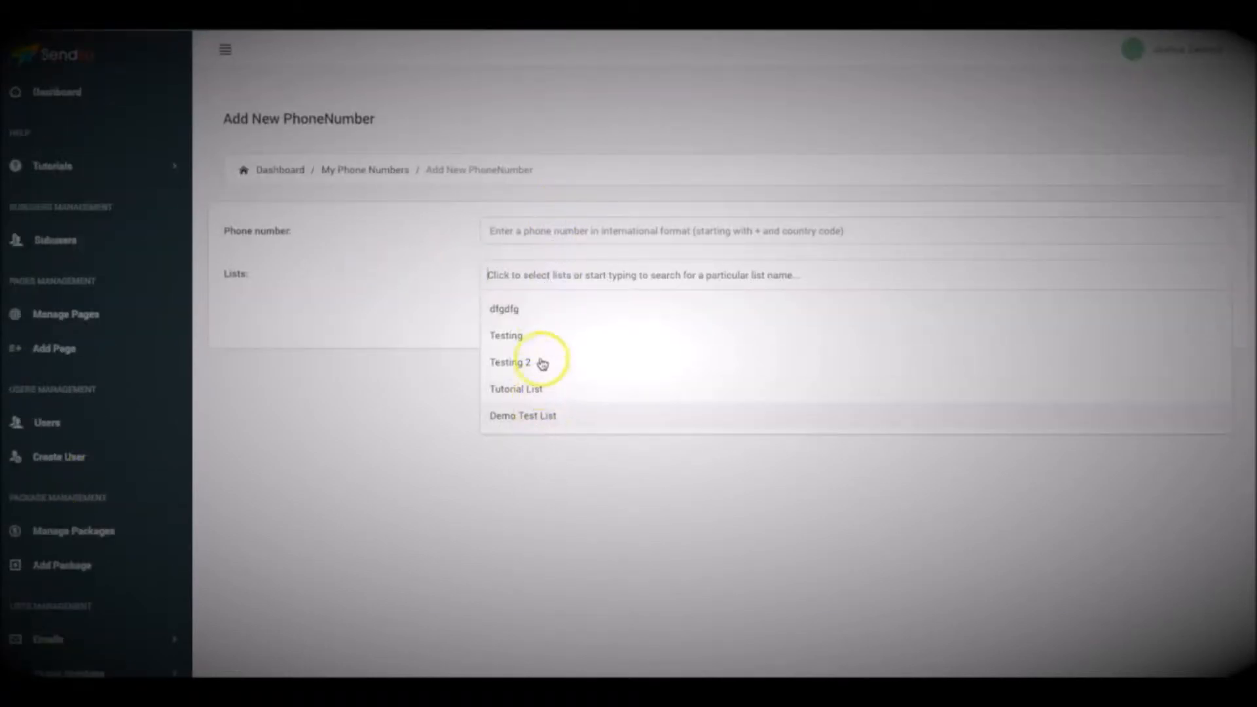
pyautogui.click(400, 372)
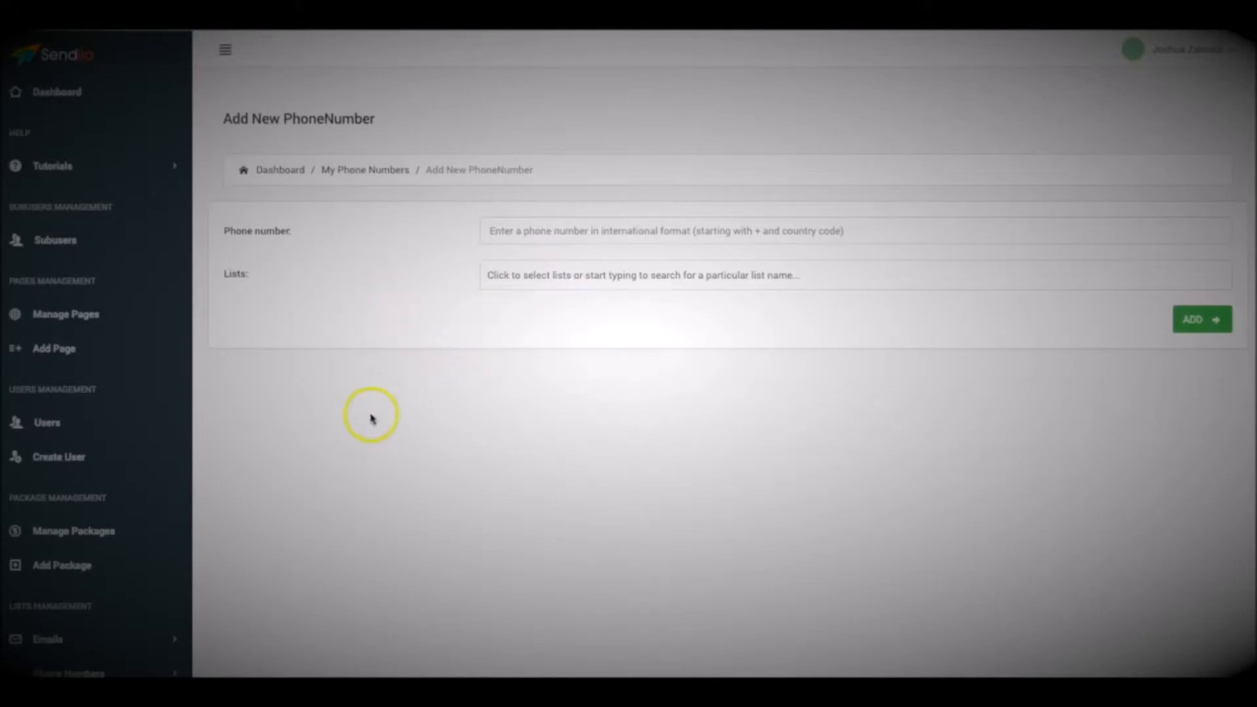
# Open the form for adding a new SMS broadcast
pyautogui.scroll(-1, 367, 401)
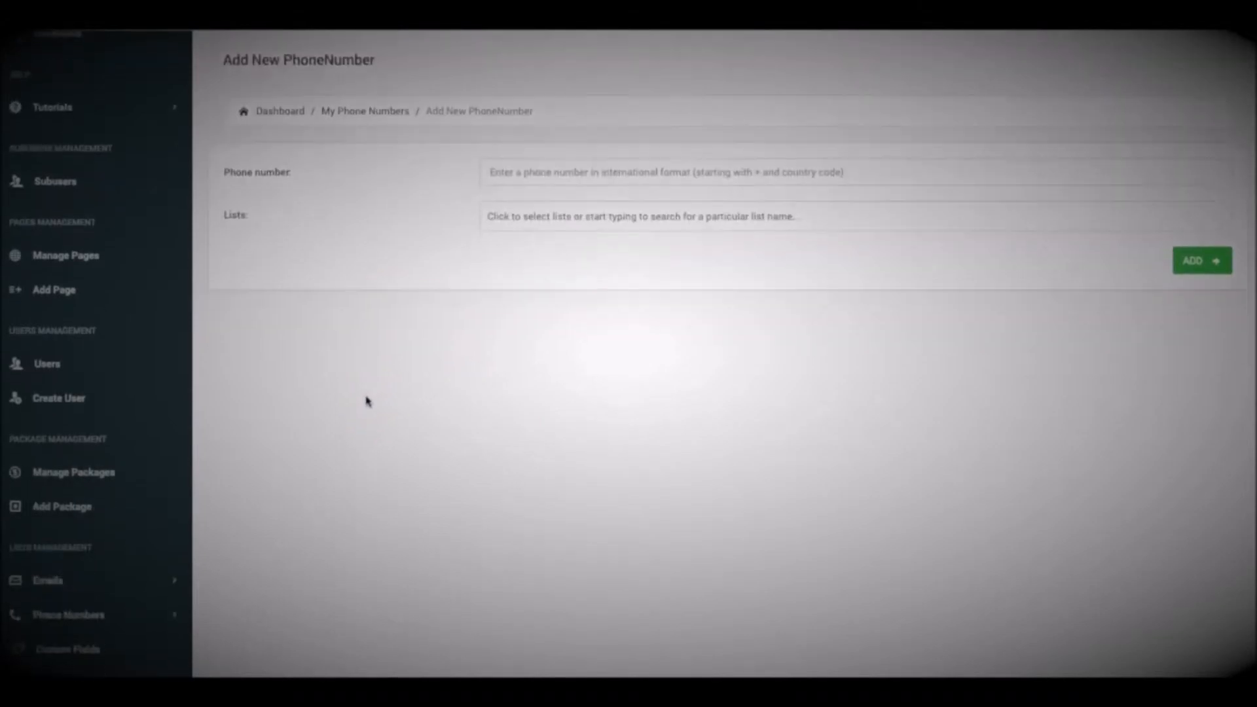
pyautogui.scroll(-1, 367, 401)
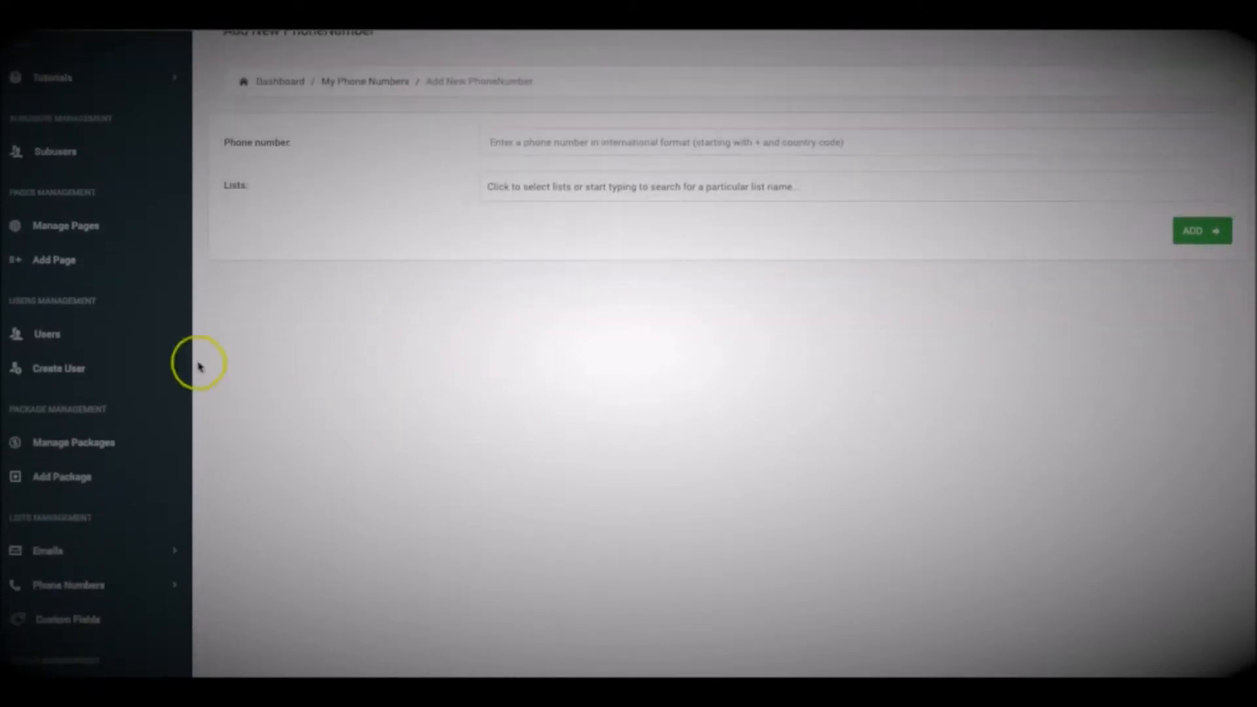
pyautogui.scroll(-1, 345, 386)
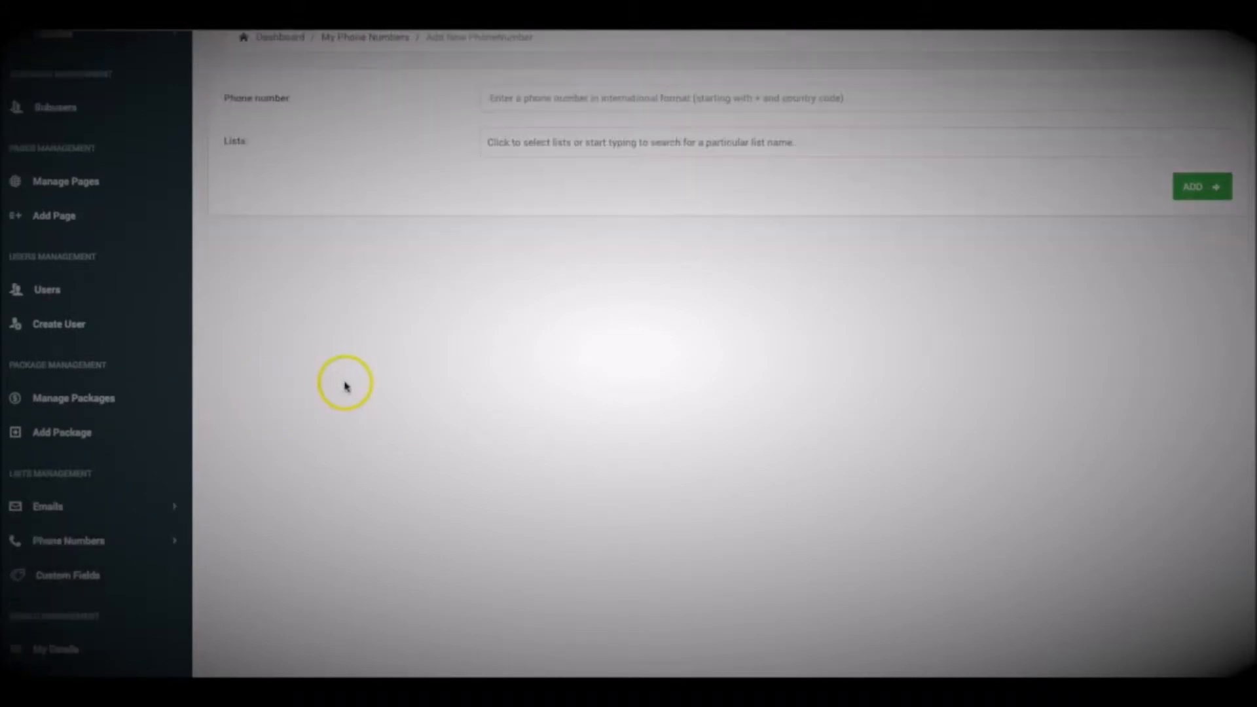
pyautogui.scroll(-6, 345, 386)
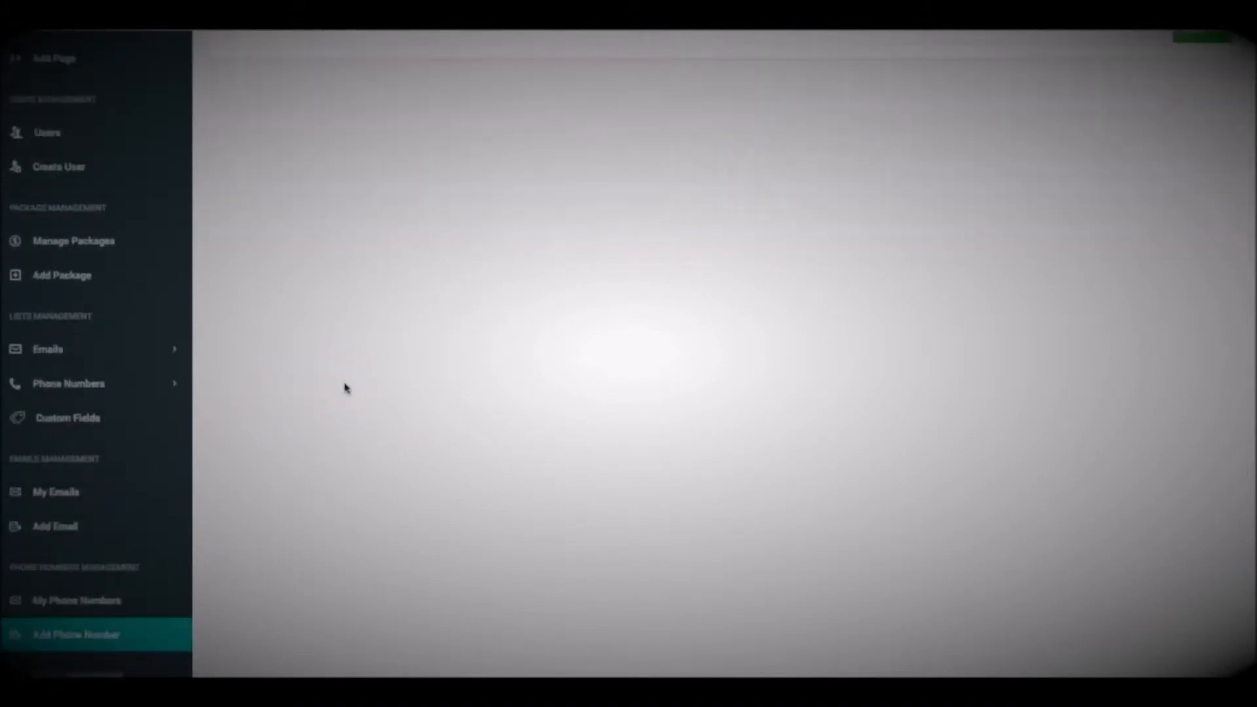
pyautogui.scroll(-3, 345, 389)
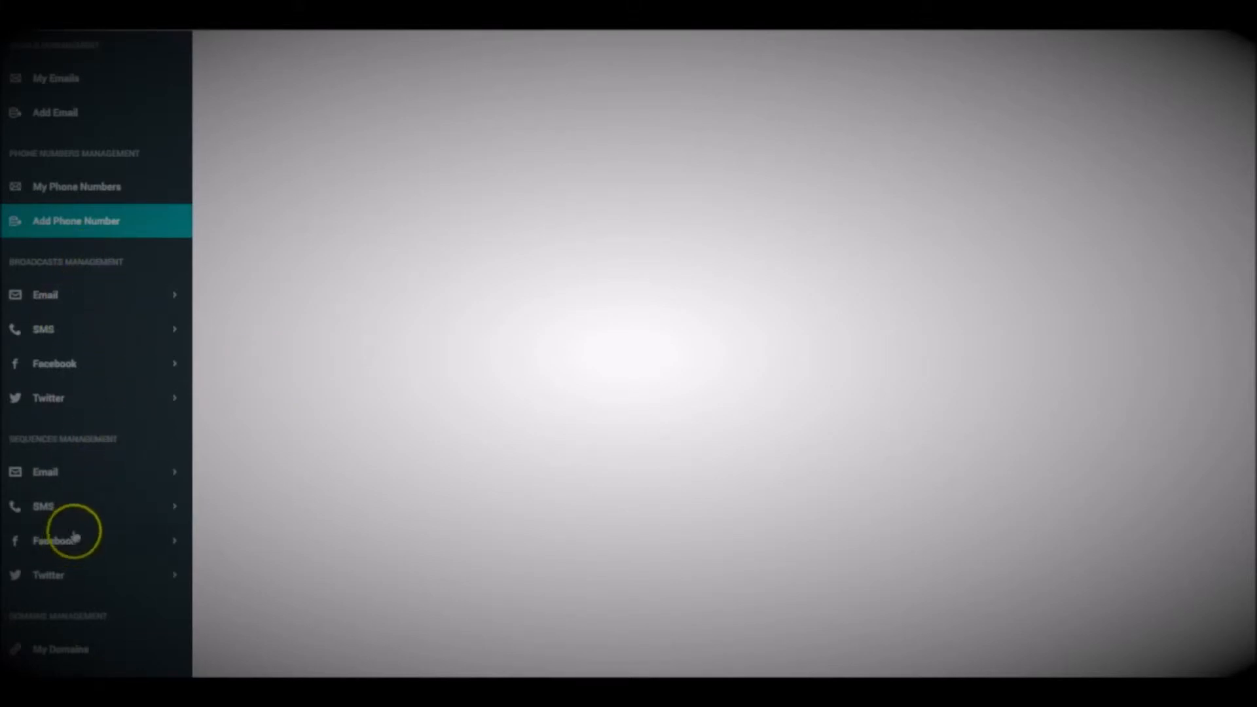
pyautogui.click(68, 332)
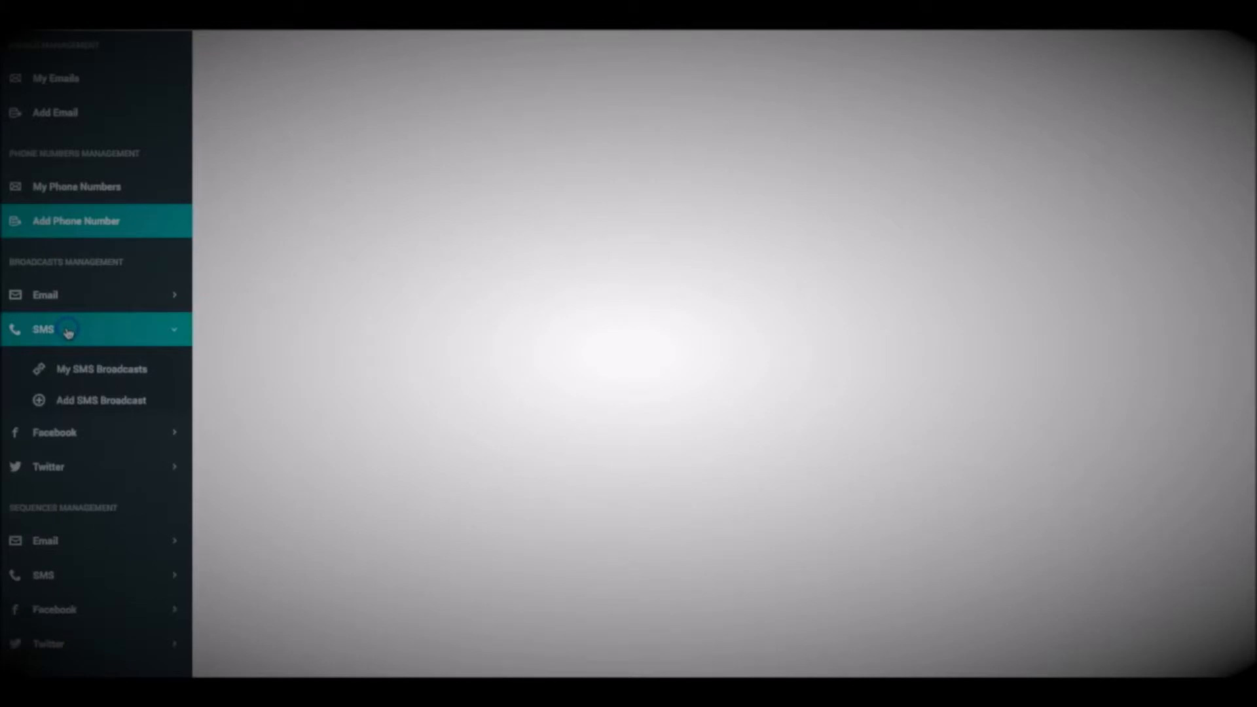
pyautogui.click(103, 403)
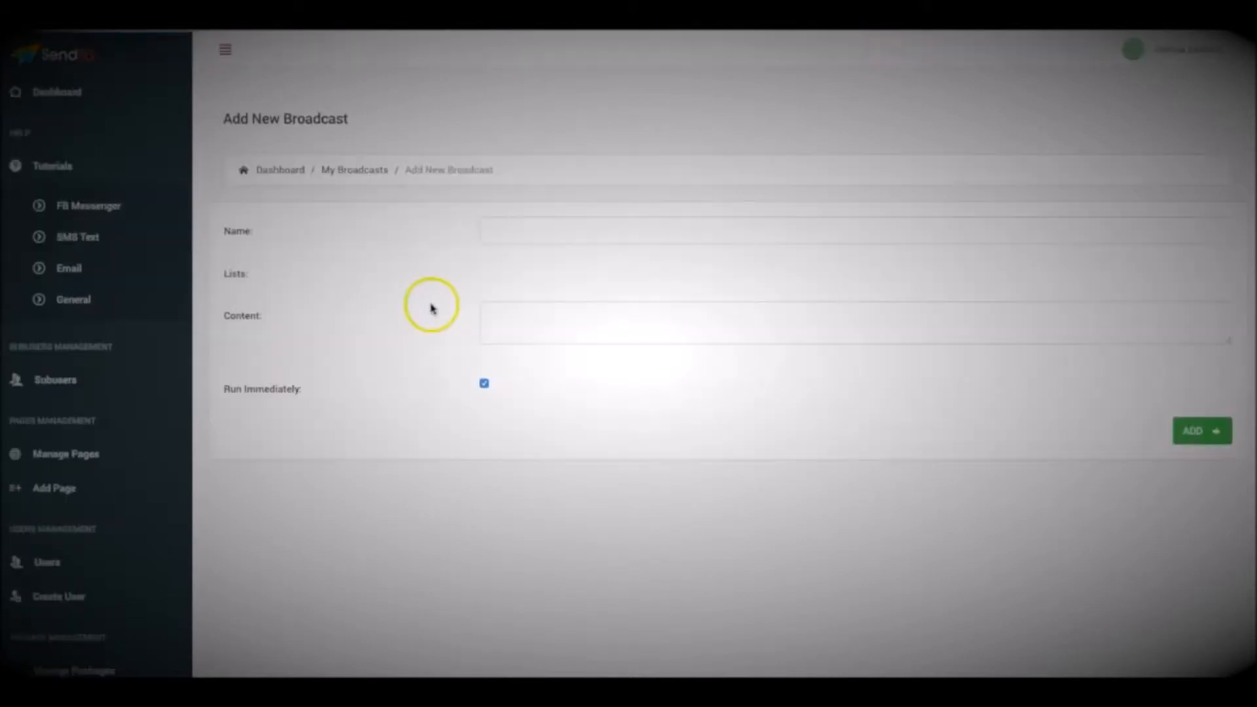
# Name the new SMS broadcast Test Demo
pyautogui.click(534, 234)
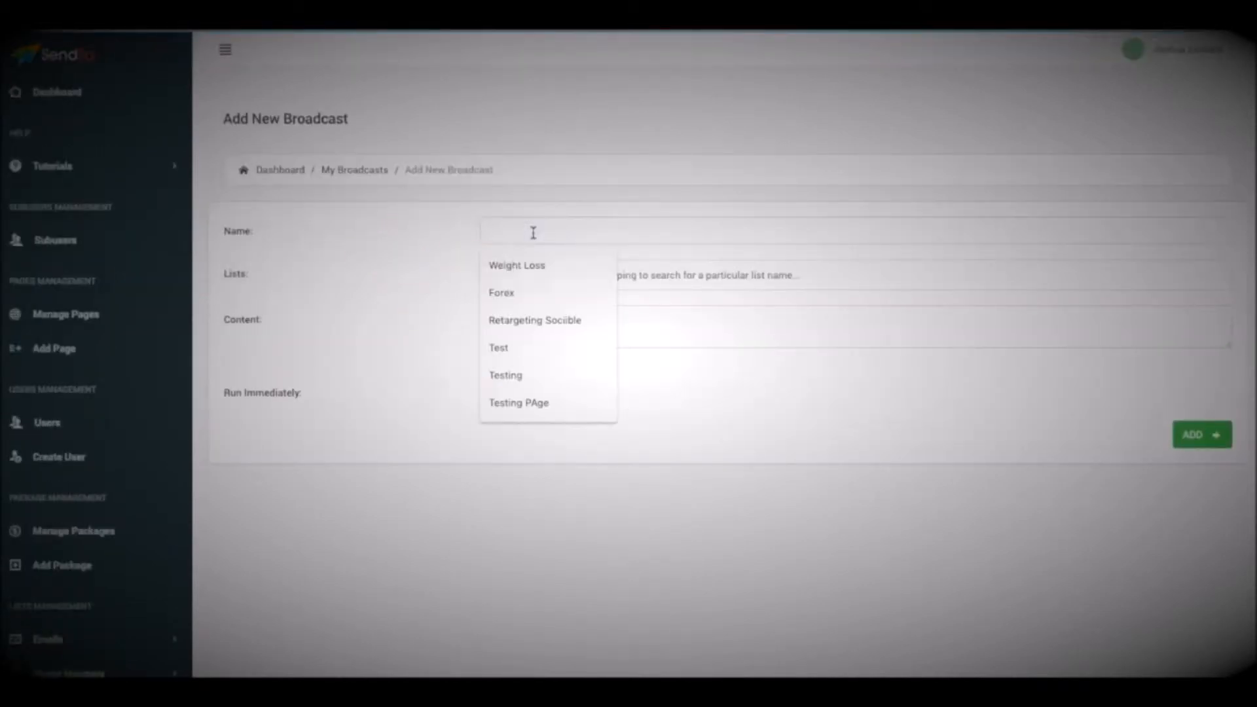
pyautogui.write('Test Dem')
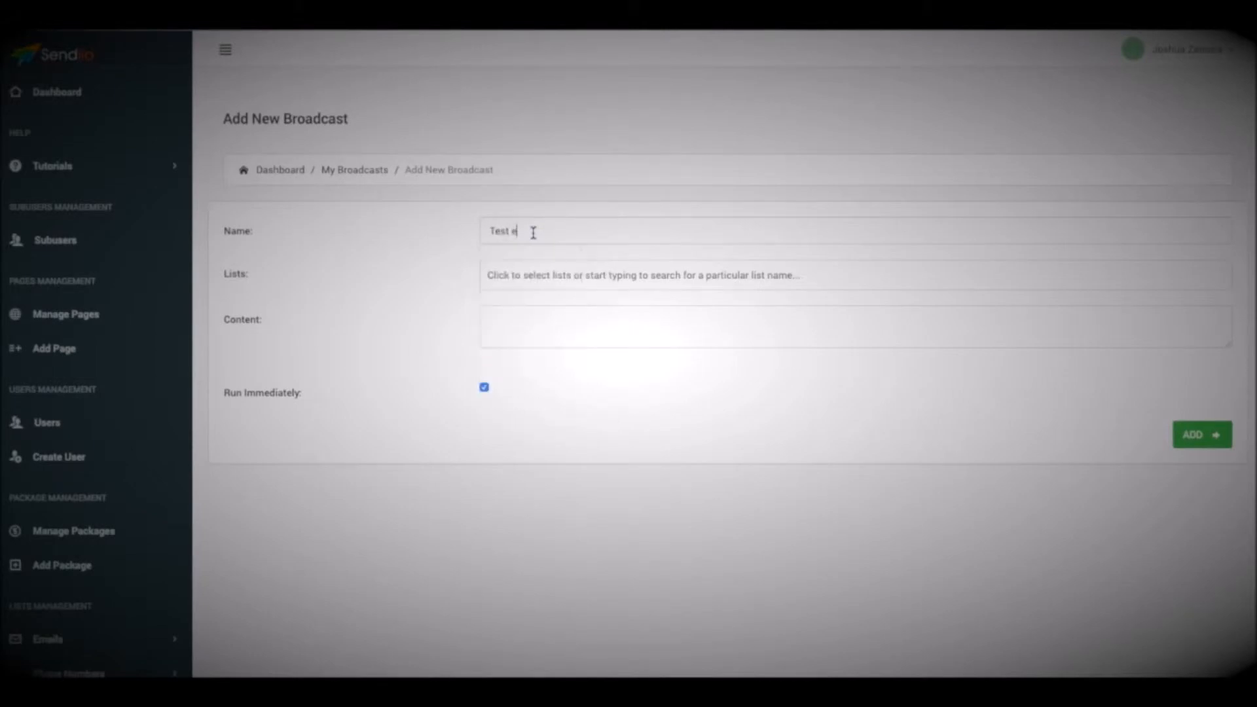
pyautogui.write('o')
# Assign the broadcast to the lists Testing, Testing 2, Tutorial List and dfgdfg
pyautogui.click(567, 279)
pyautogui.click(540, 330)
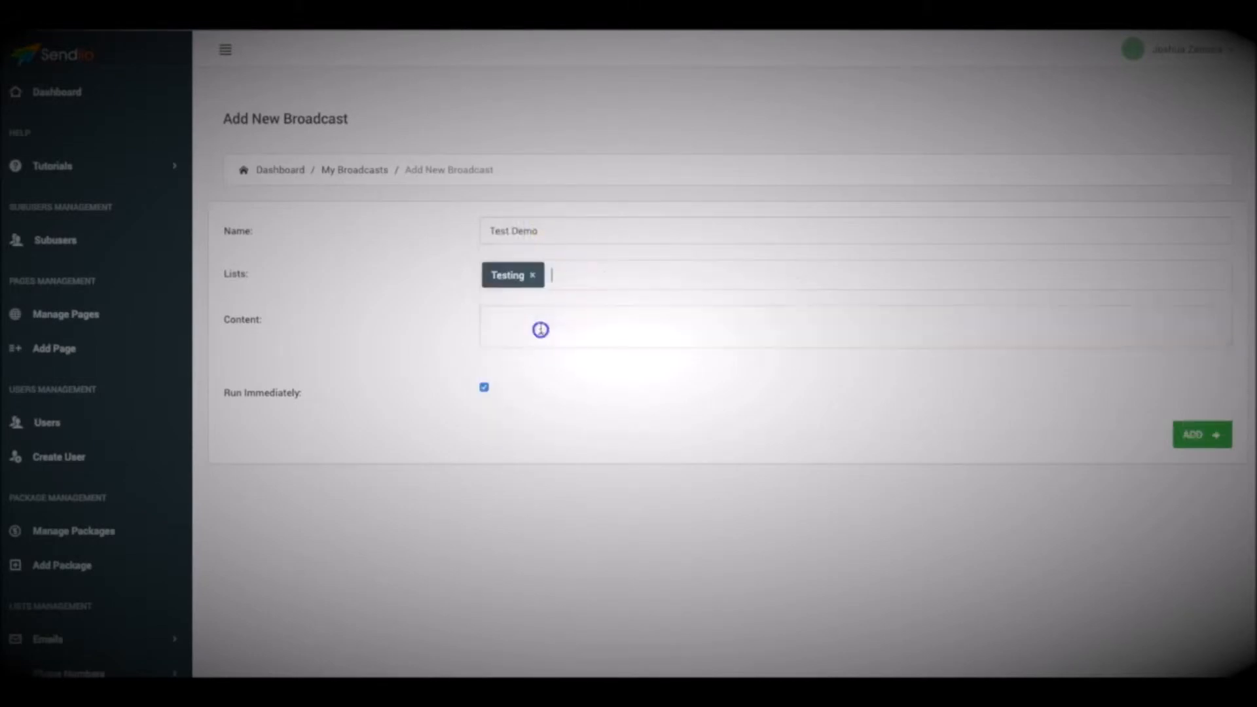
pyautogui.click(589, 278)
pyautogui.click(560, 357)
pyautogui.click(655, 267)
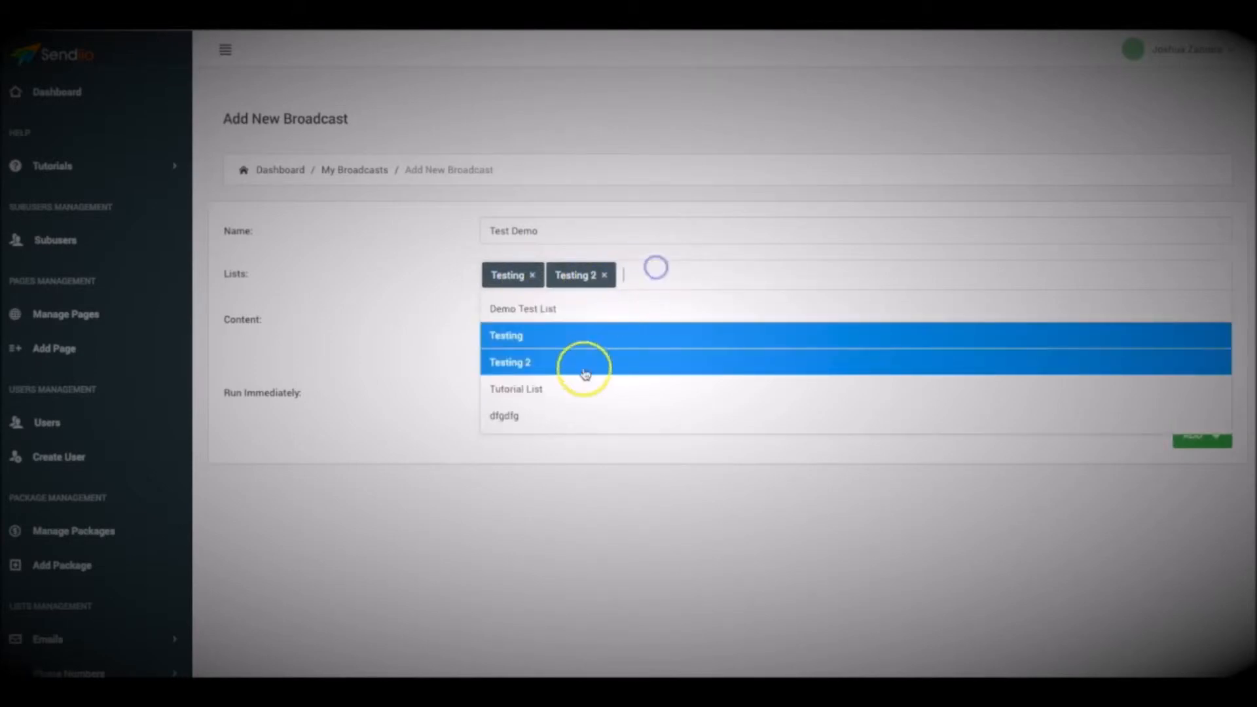
pyautogui.click(570, 389)
pyautogui.click(752, 262)
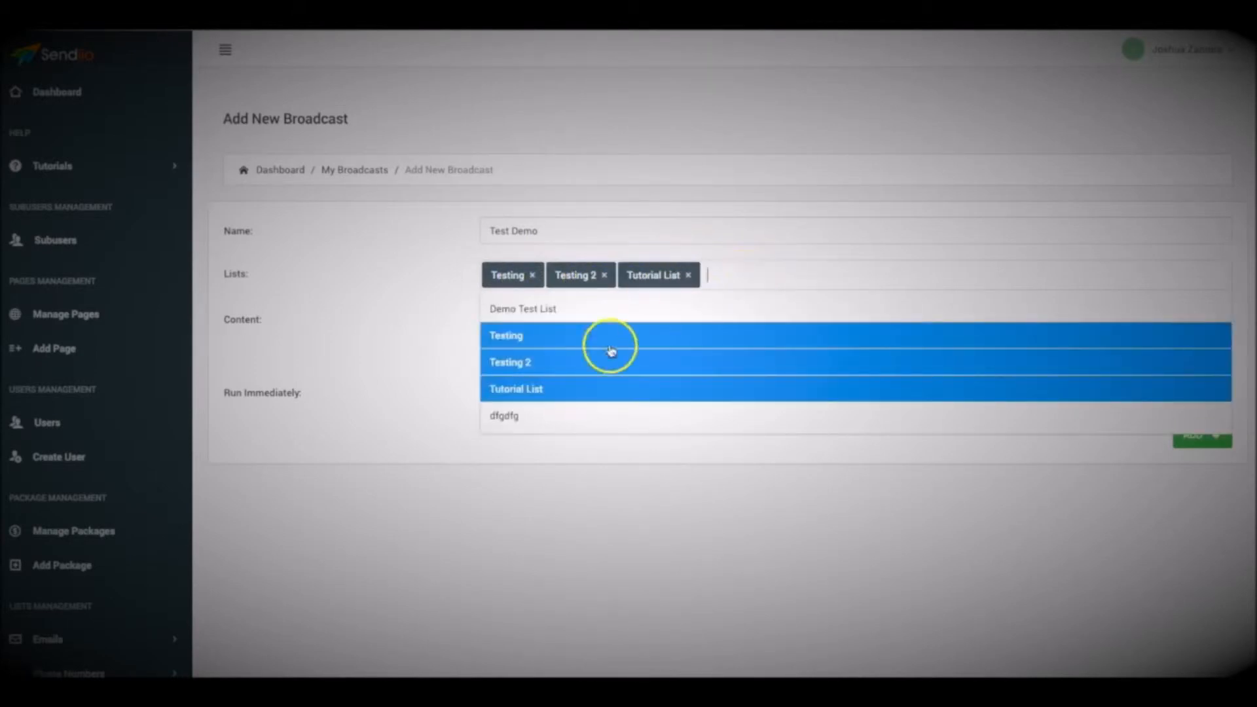
pyautogui.click(529, 419)
pyautogui.click(548, 324)
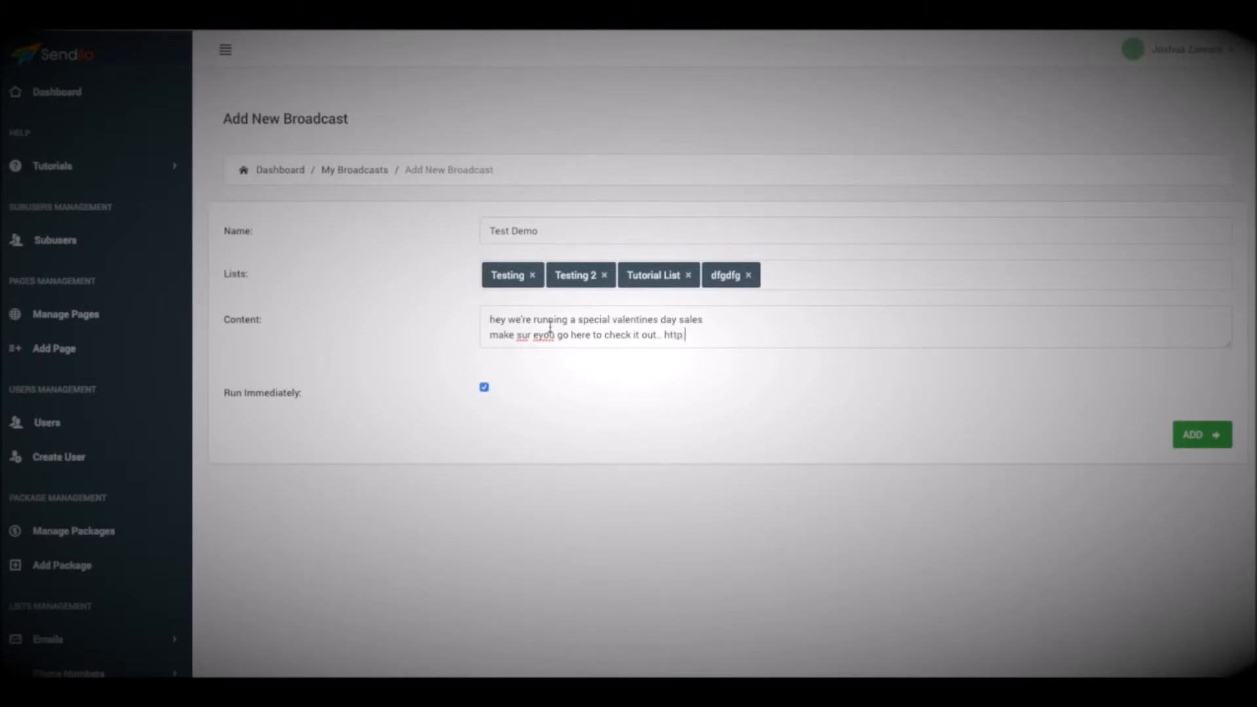
pyautogui.click(413, 357)
pyautogui.click(1221, 335)
pyautogui.moveTo(1229, 349); pyautogui.dragTo(1217, 501)
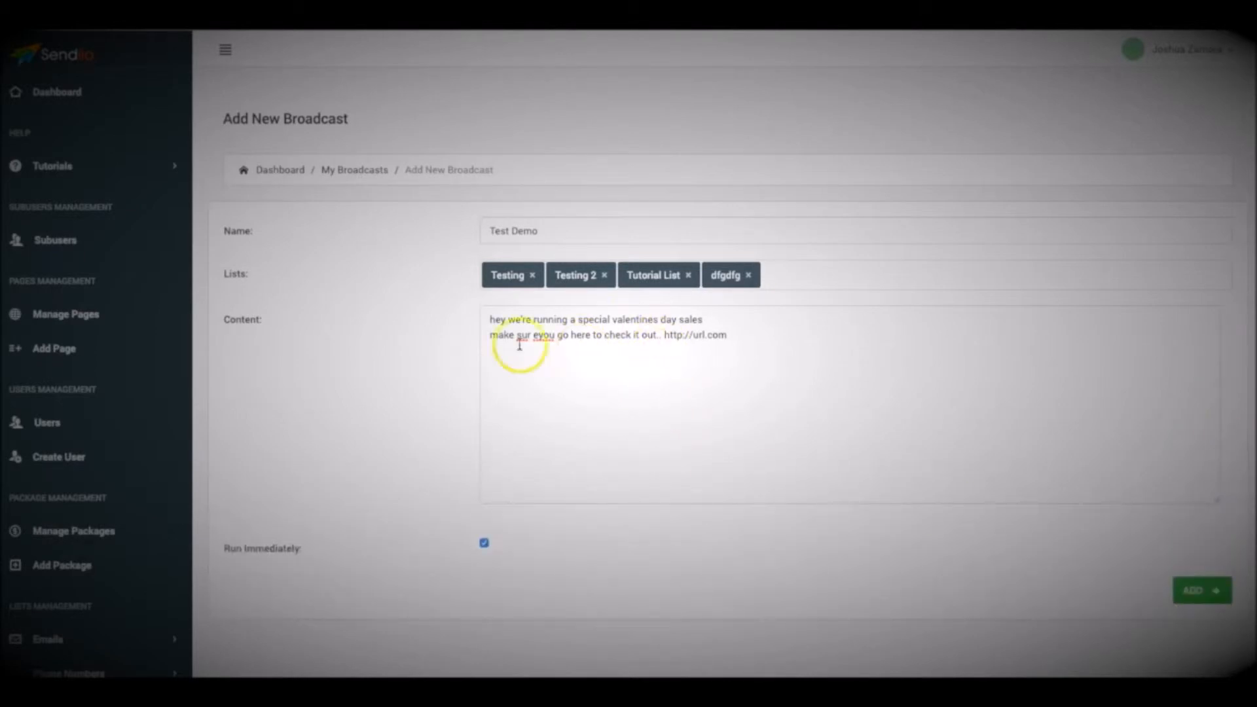
# Correct the misspelled words in the second line of the broadcast content to read "make sure you"
pyautogui.scroll(-1, 517, 342)
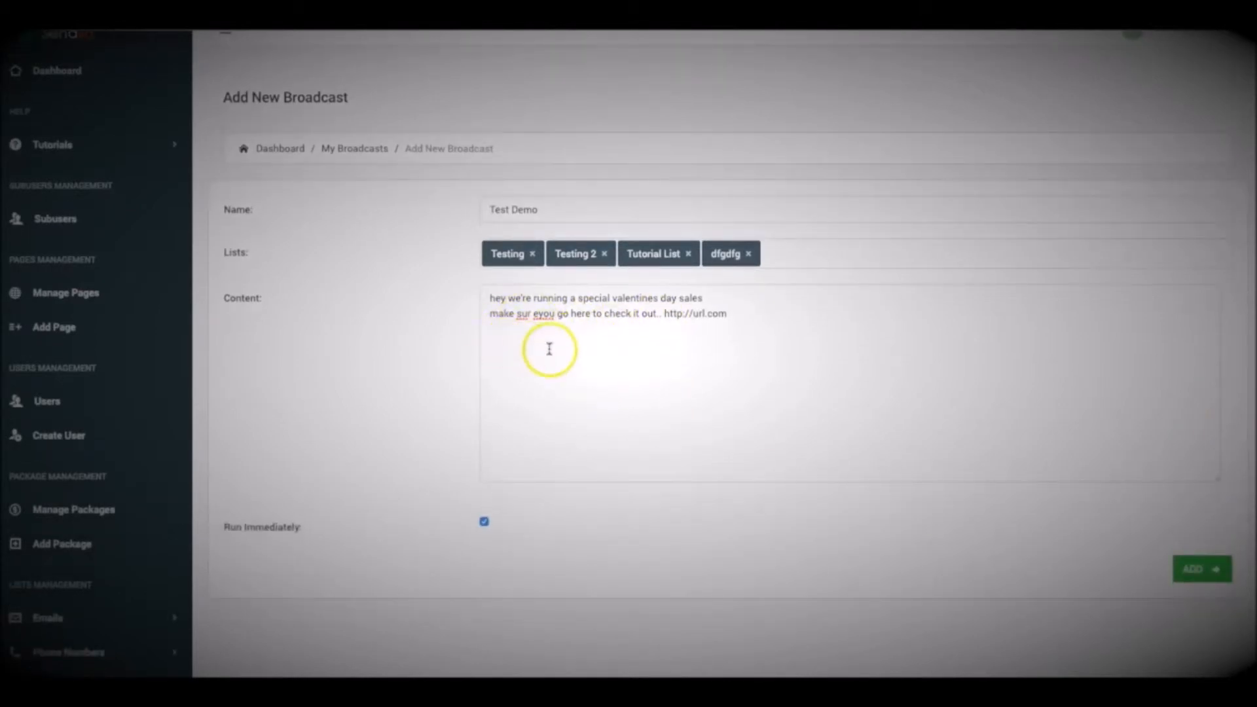
pyautogui.scroll(-1, 459, 311)
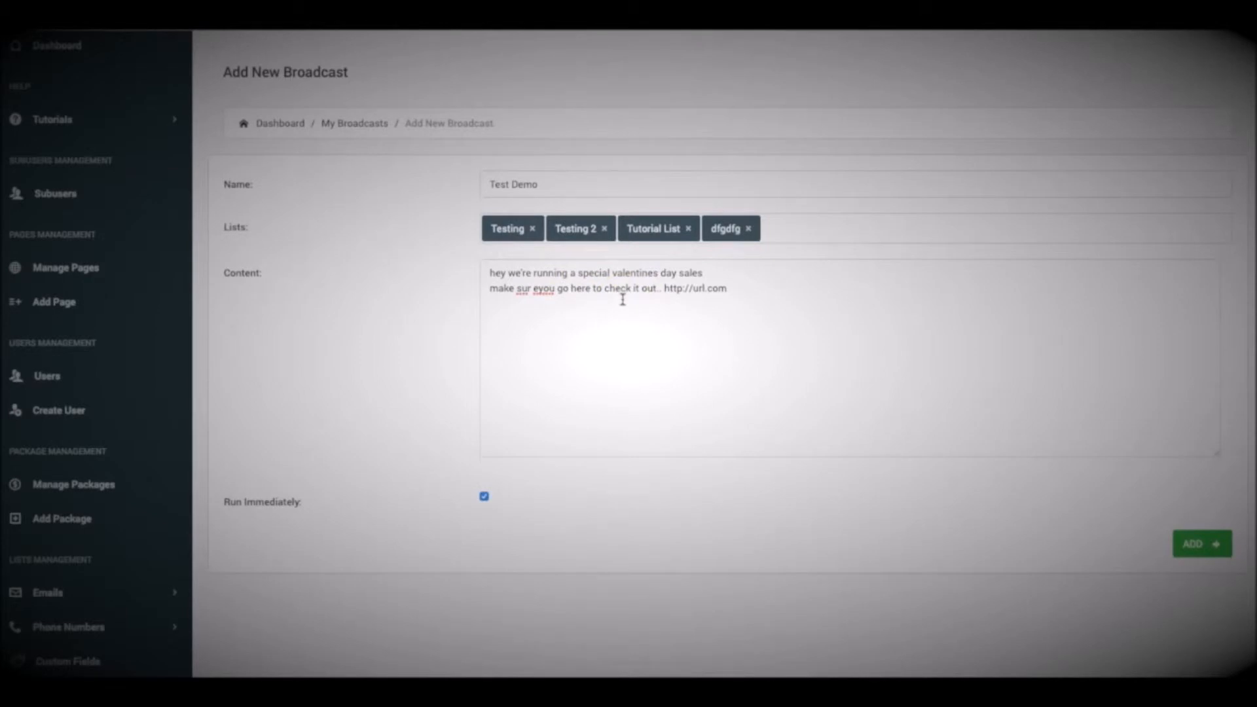
pyautogui.click(535, 290)
pyautogui.press('BackSpace')
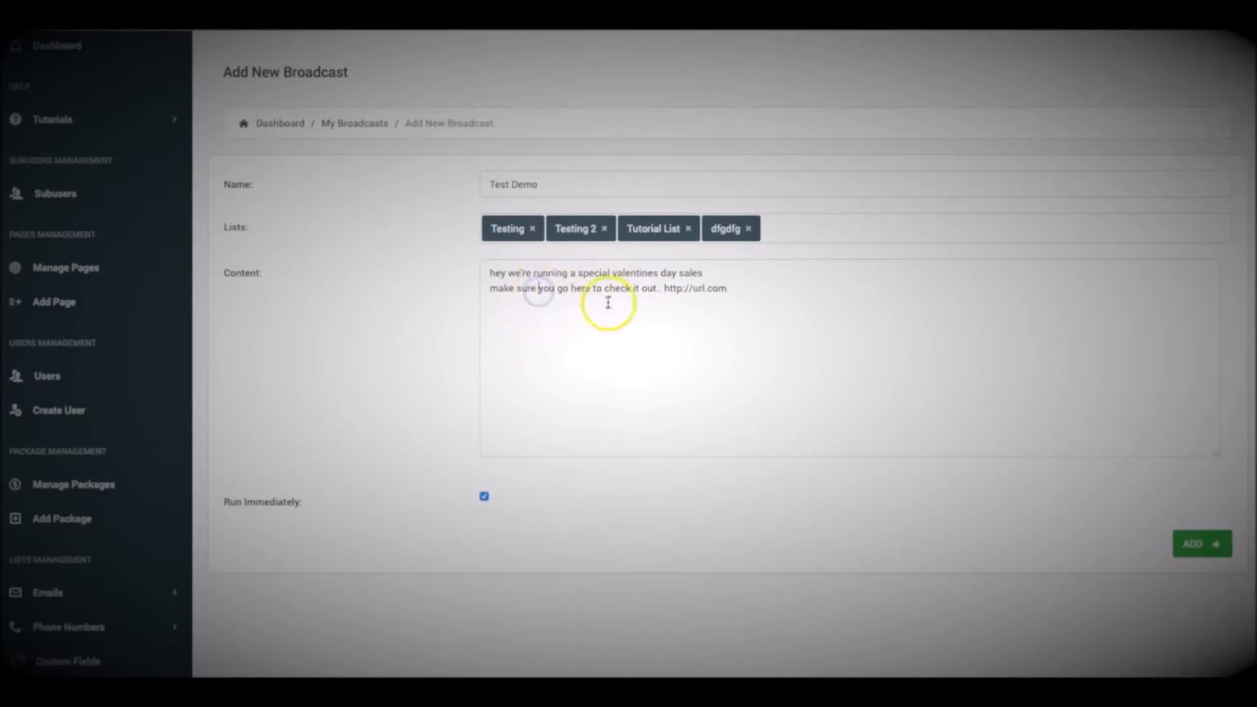
pyautogui.scroll(-1, 318, 446)
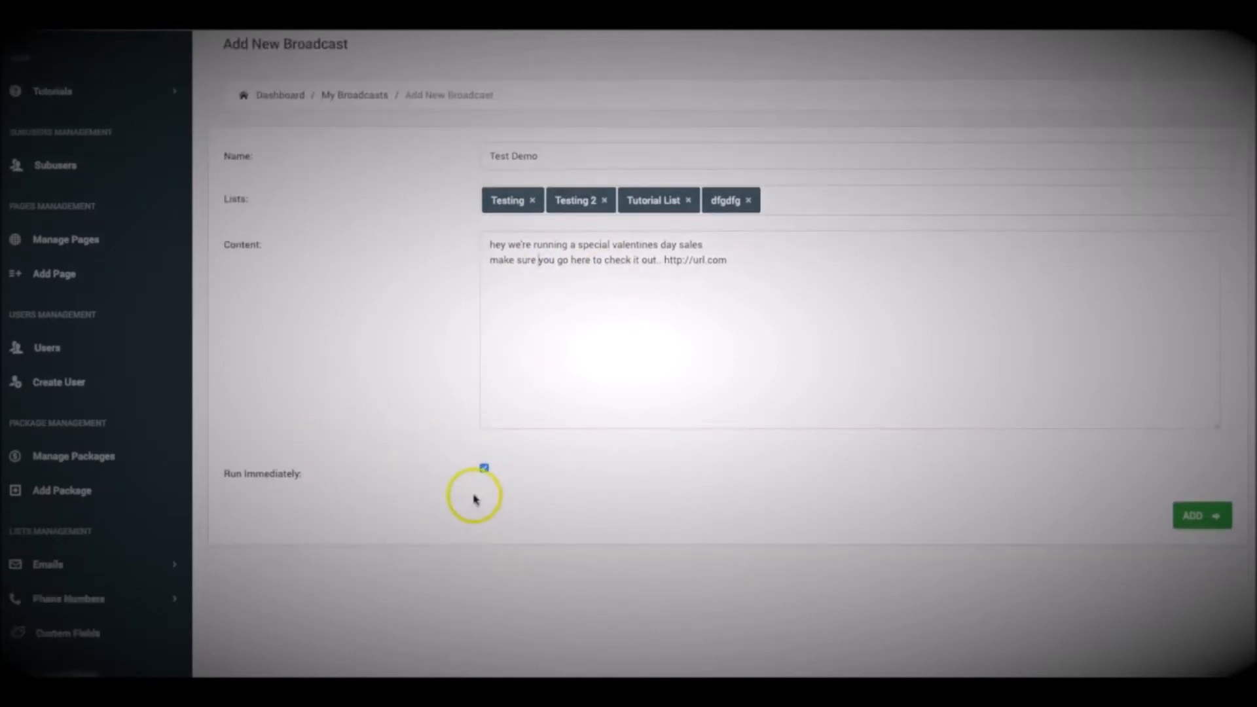
pyautogui.click(485, 470)
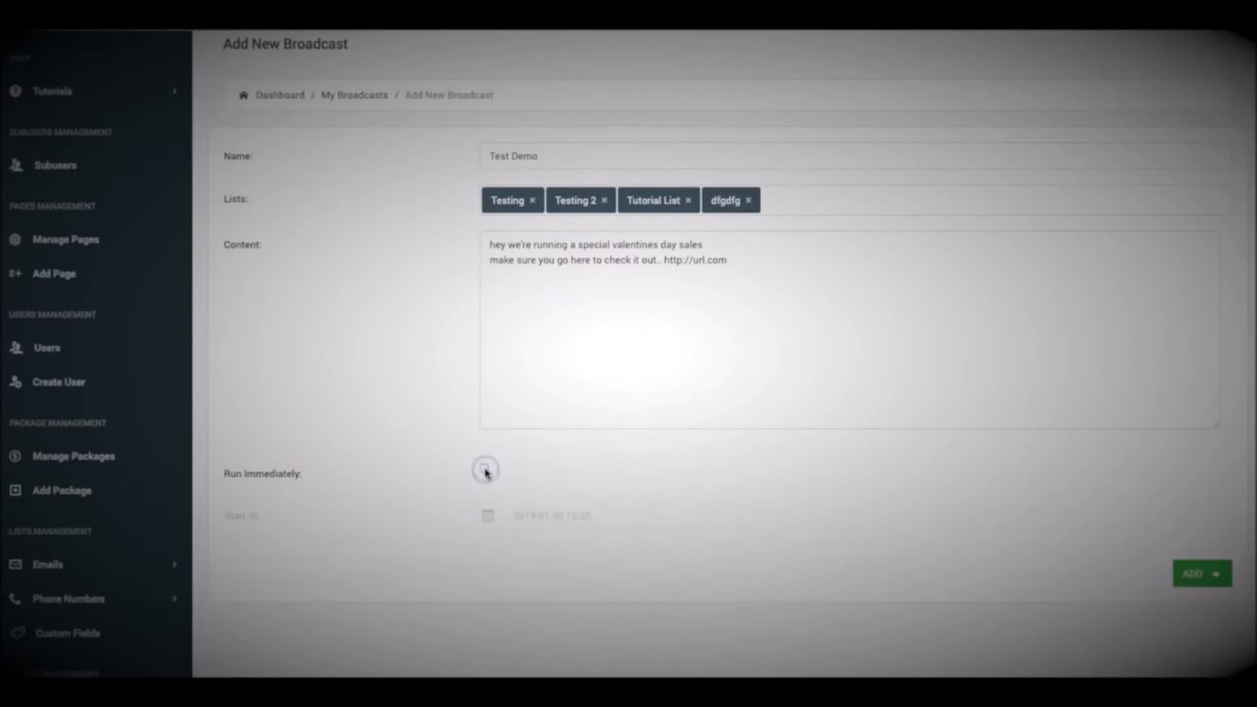
pyautogui.scroll(-1, 459, 465)
pyautogui.click(557, 494)
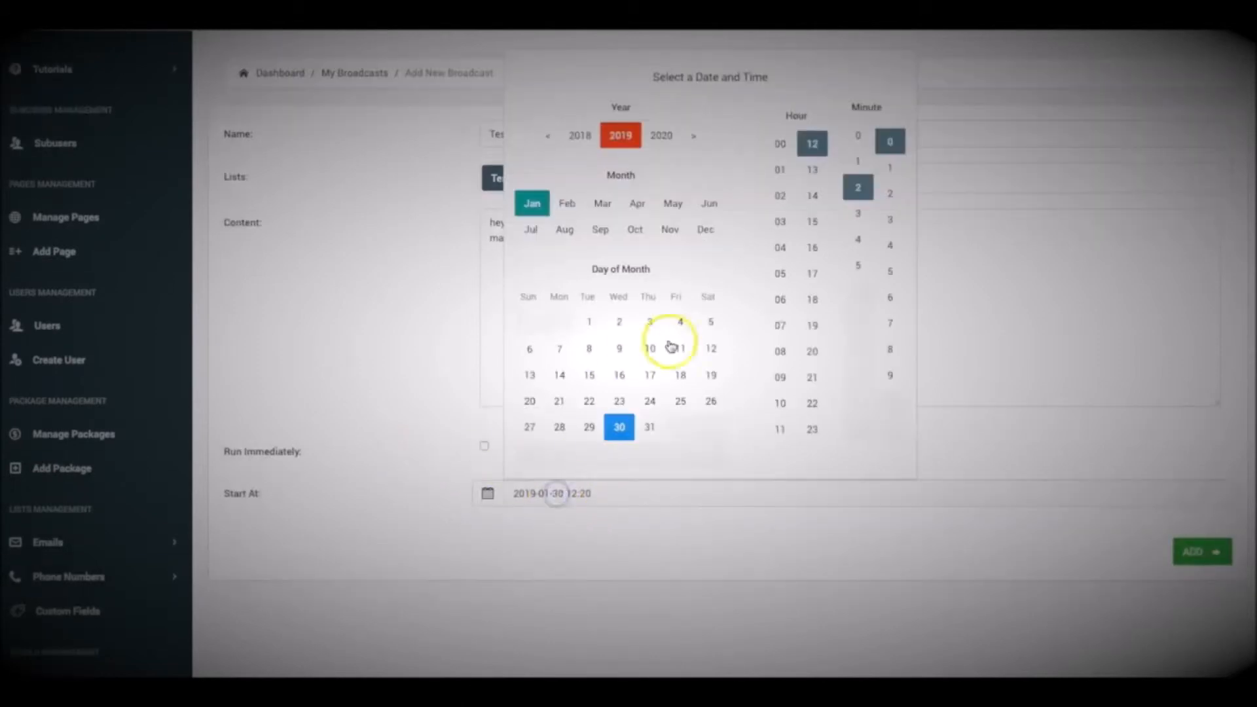
pyautogui.scroll(1, 713, 417)
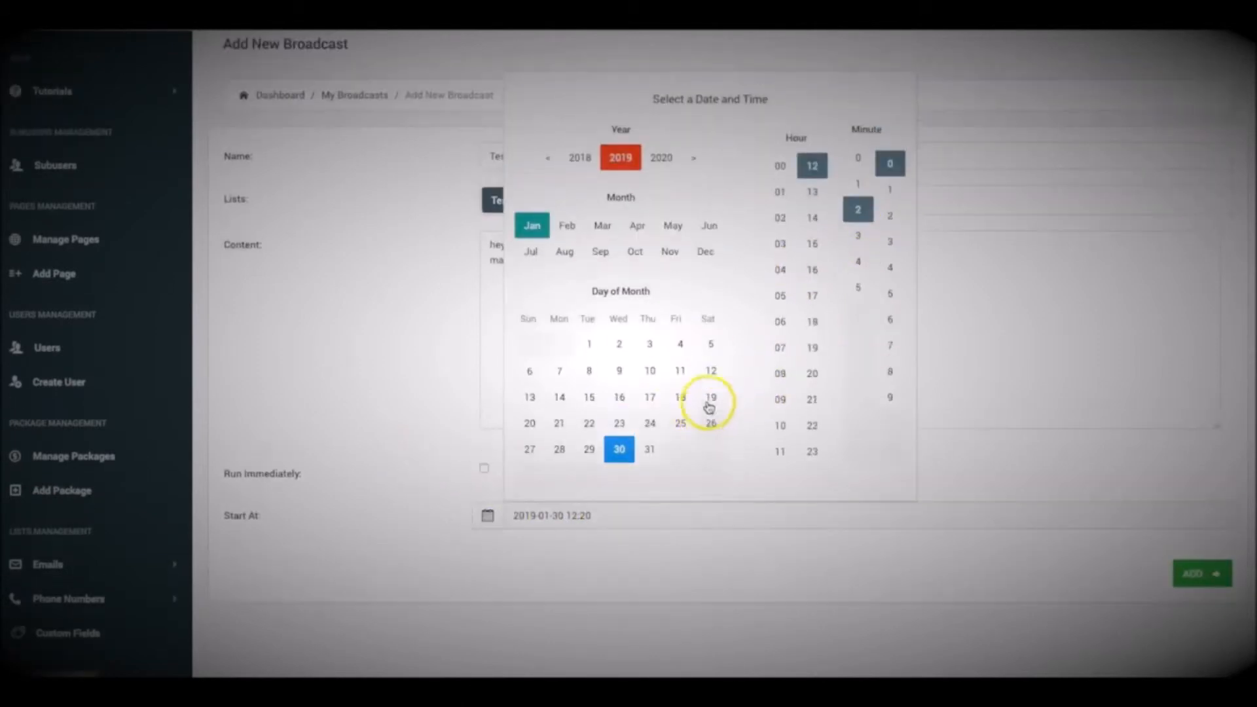
pyautogui.click(871, 237)
pyautogui.click(888, 243)
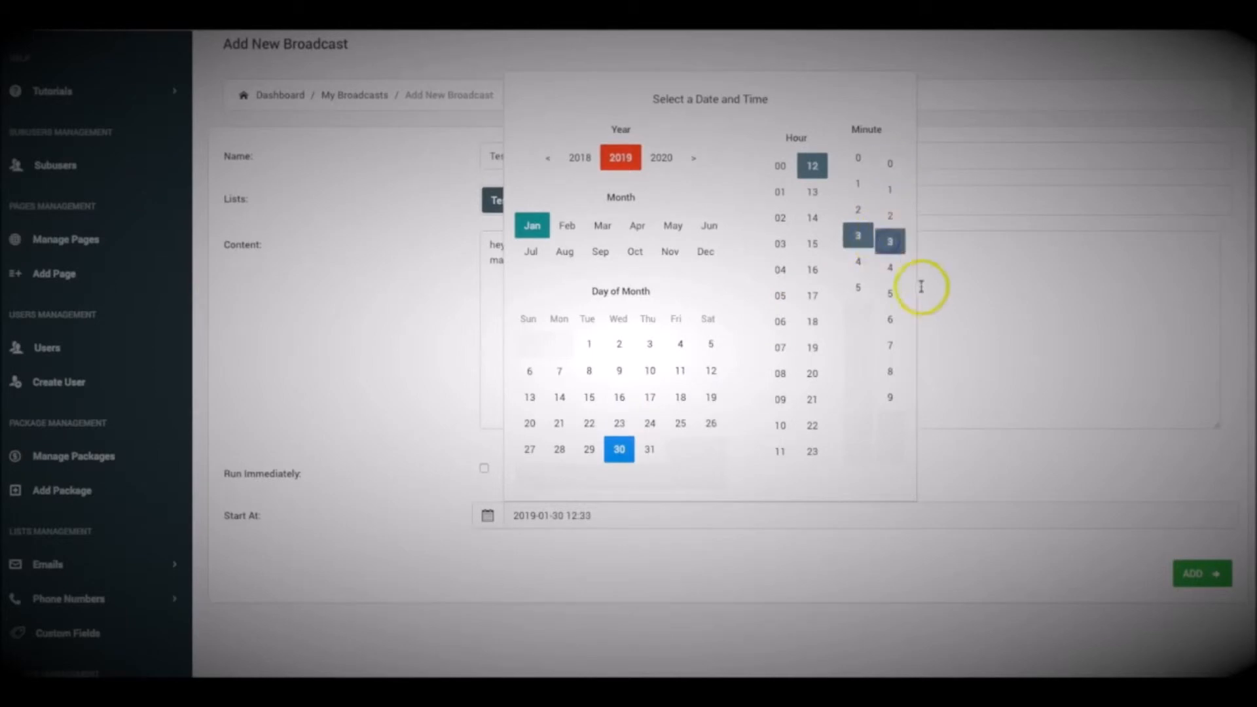
pyautogui.click(836, 541)
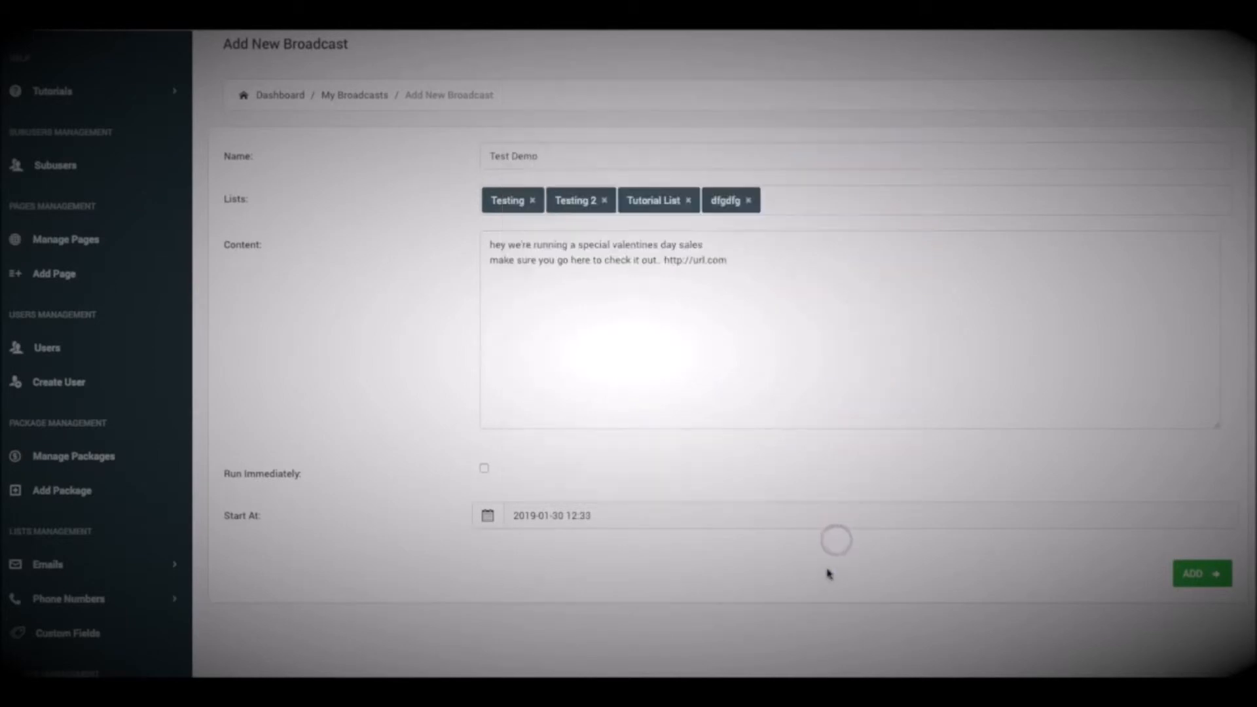
pyautogui.click(1195, 576)
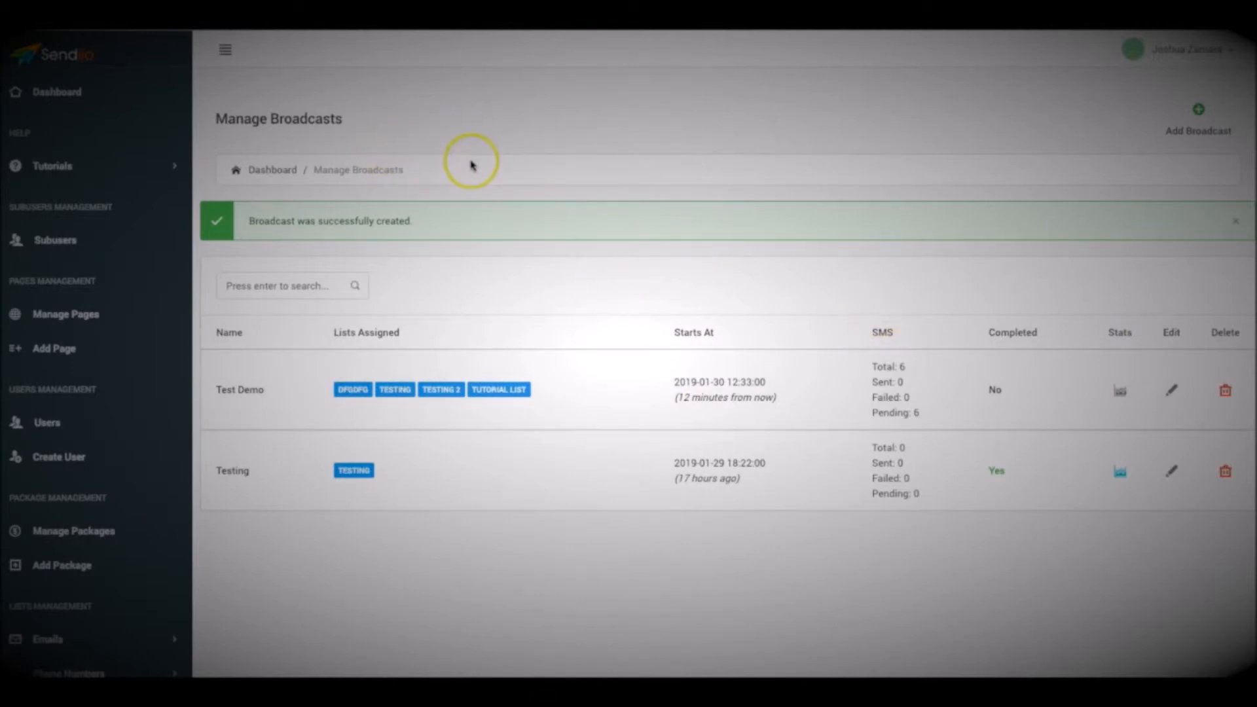
# Open the form for adding a new SMS sequence
pyautogui.scroll(-9, 471, 163)
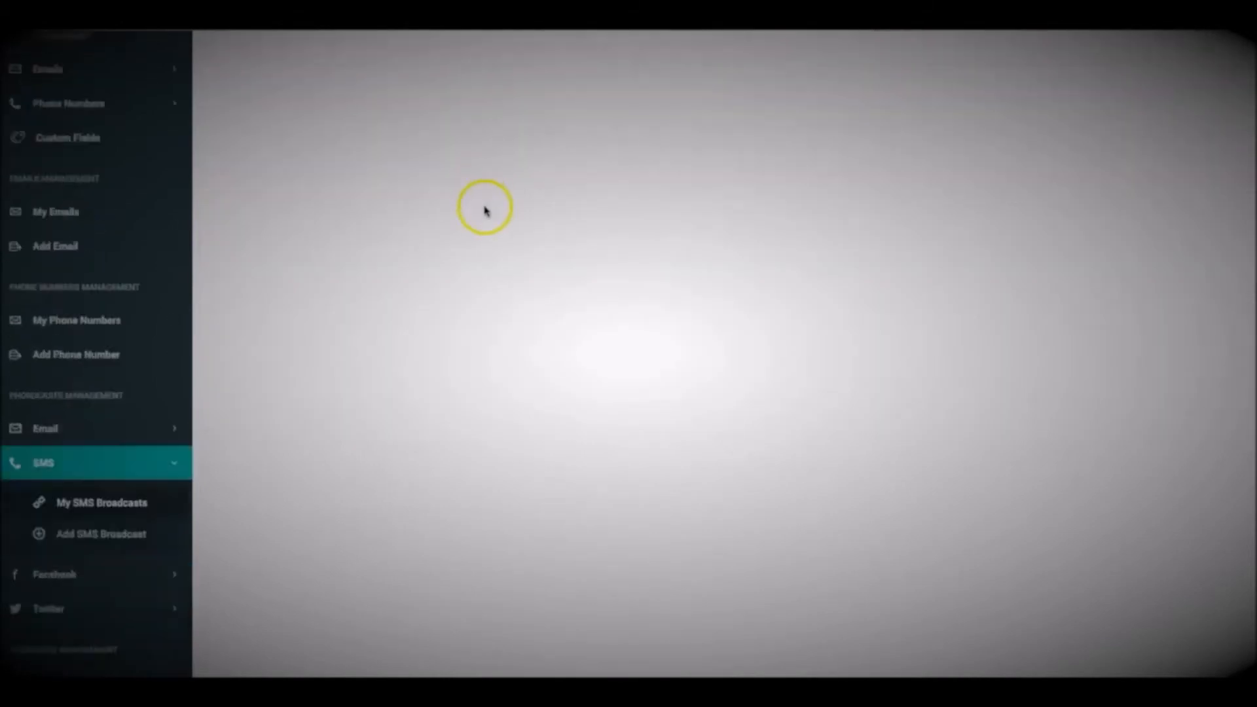
pyautogui.scroll(-4, 485, 211)
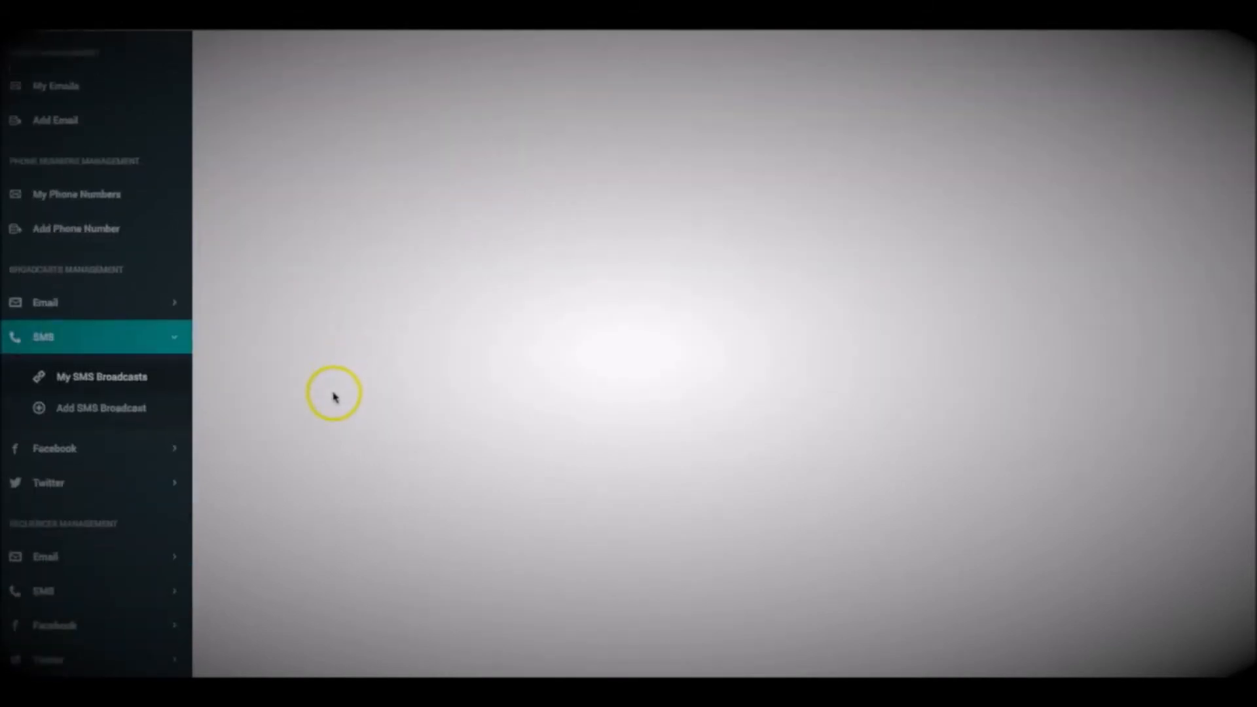
pyautogui.click(76, 467)
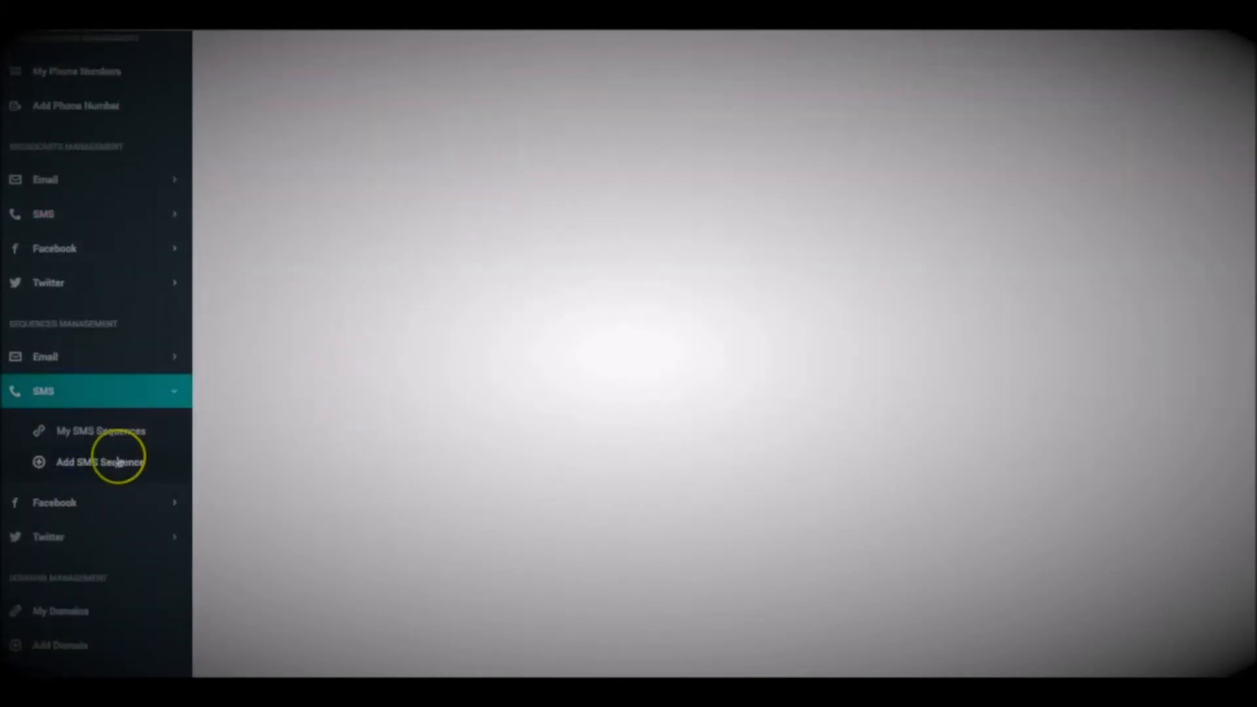
pyautogui.click(95, 463)
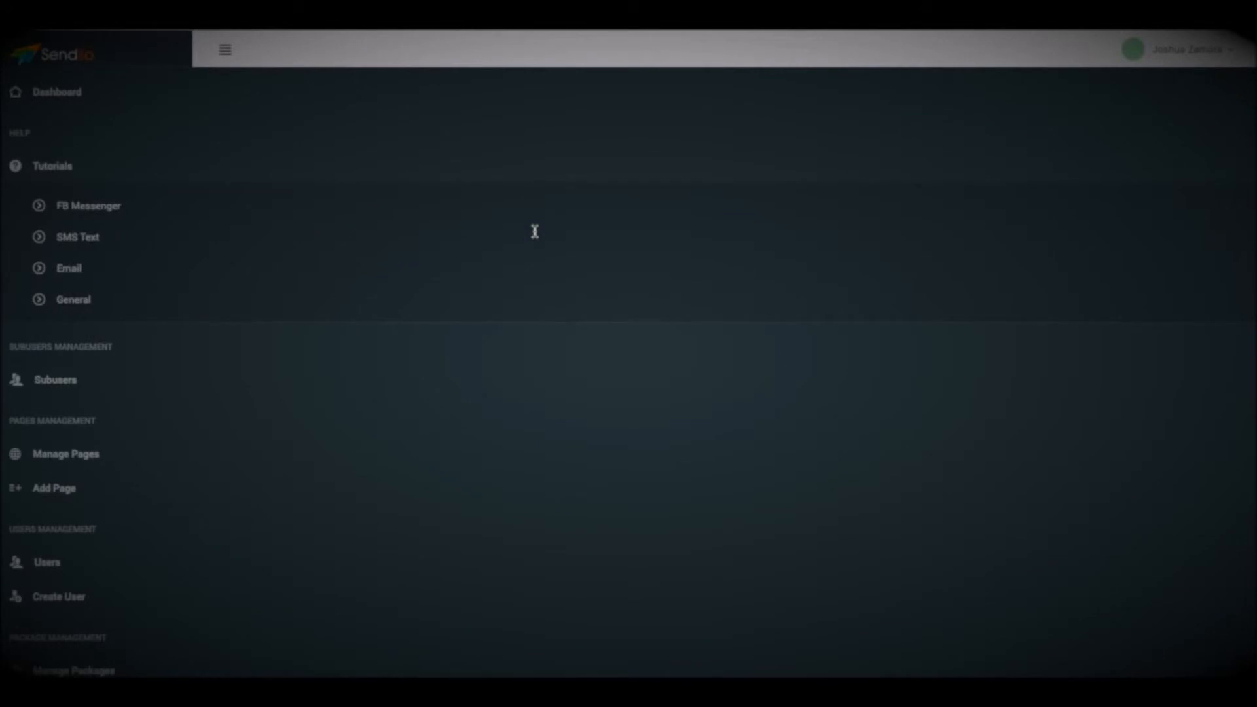
# Name the sequence "Name the campaign" and assign it to the lists Testing and Testing 2
pyautogui.click(501, 275)
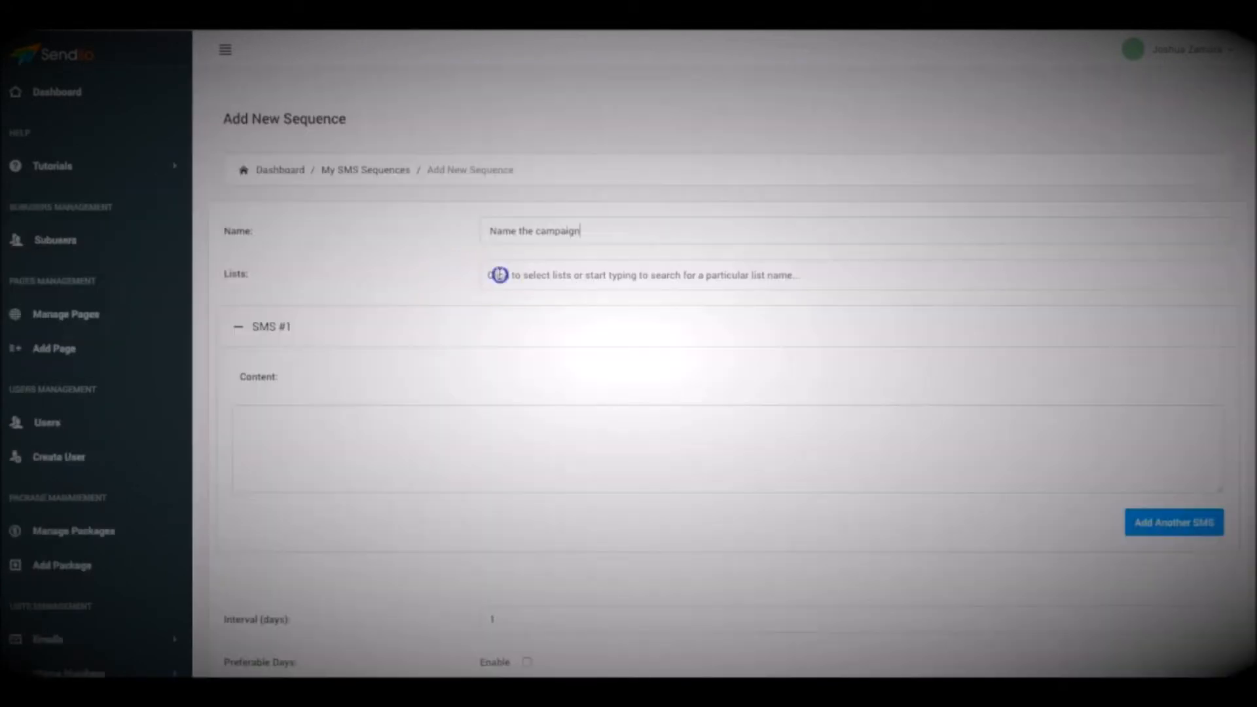
pyautogui.click(529, 331)
pyautogui.click(576, 275)
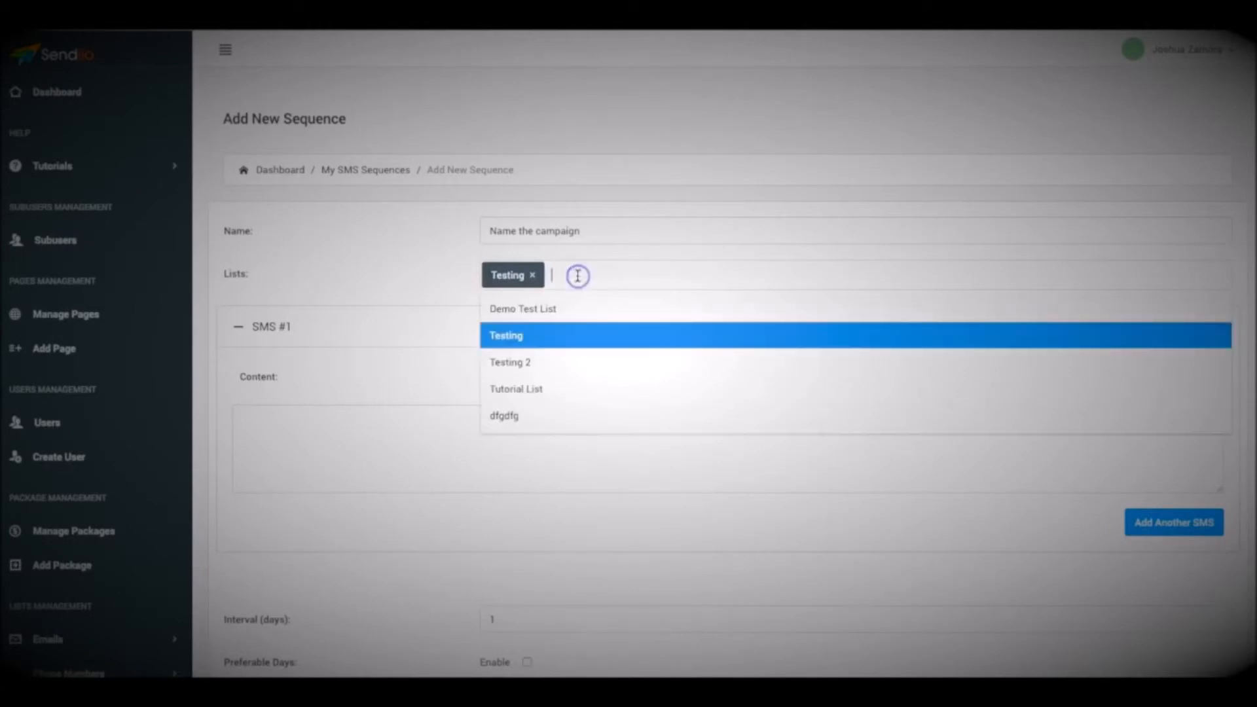
pyautogui.click(569, 360)
pyautogui.click(625, 298)
pyautogui.click(609, 388)
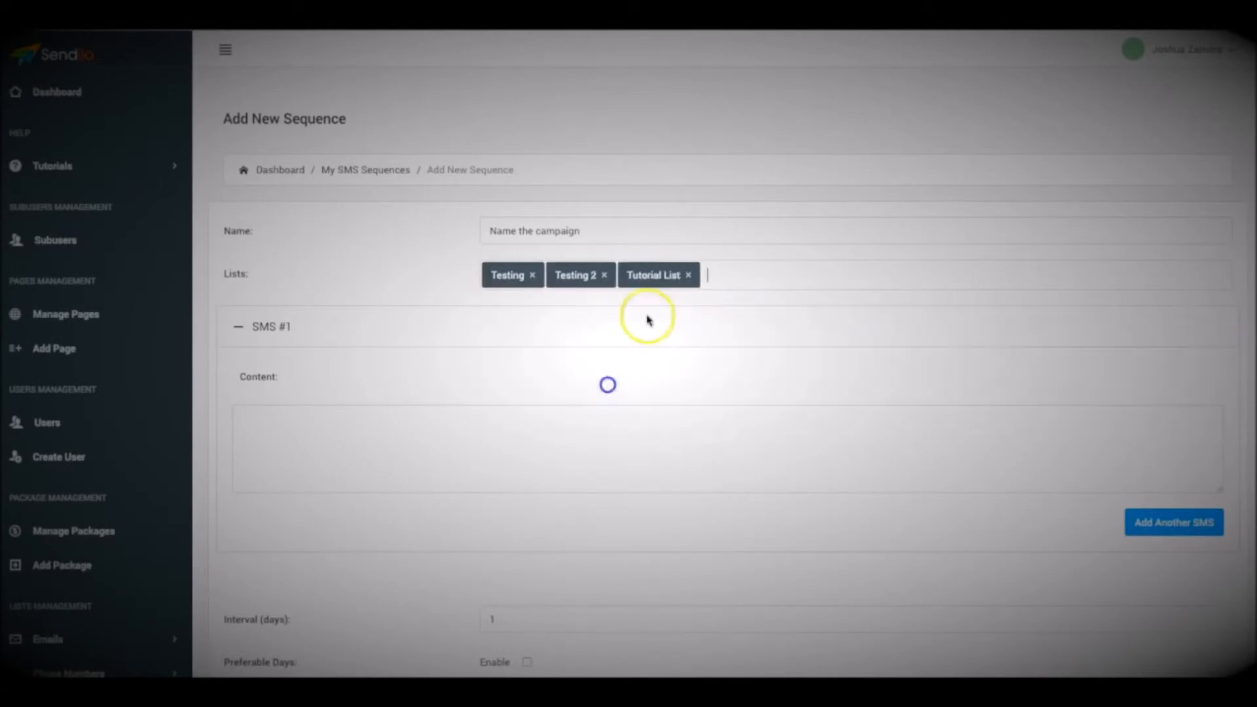
pyautogui.click(738, 276)
pyautogui.click(657, 401)
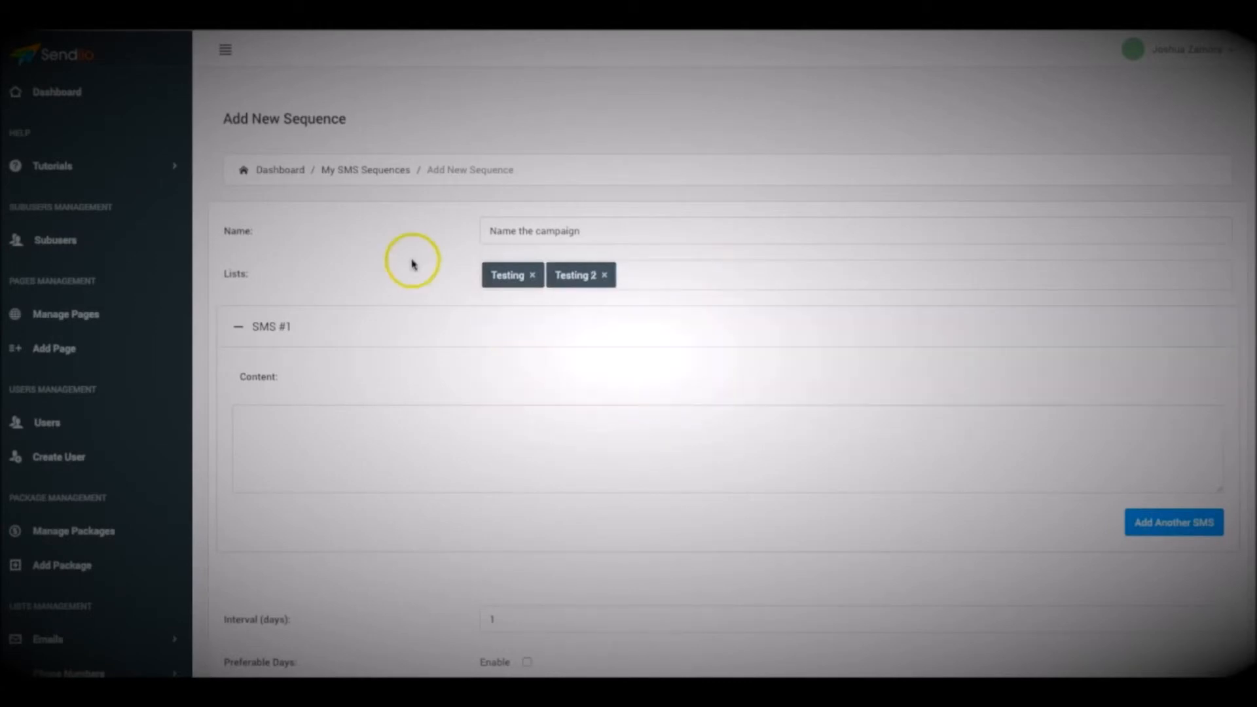
pyautogui.scroll(-1, 419, 327)
pyautogui.click(421, 400)
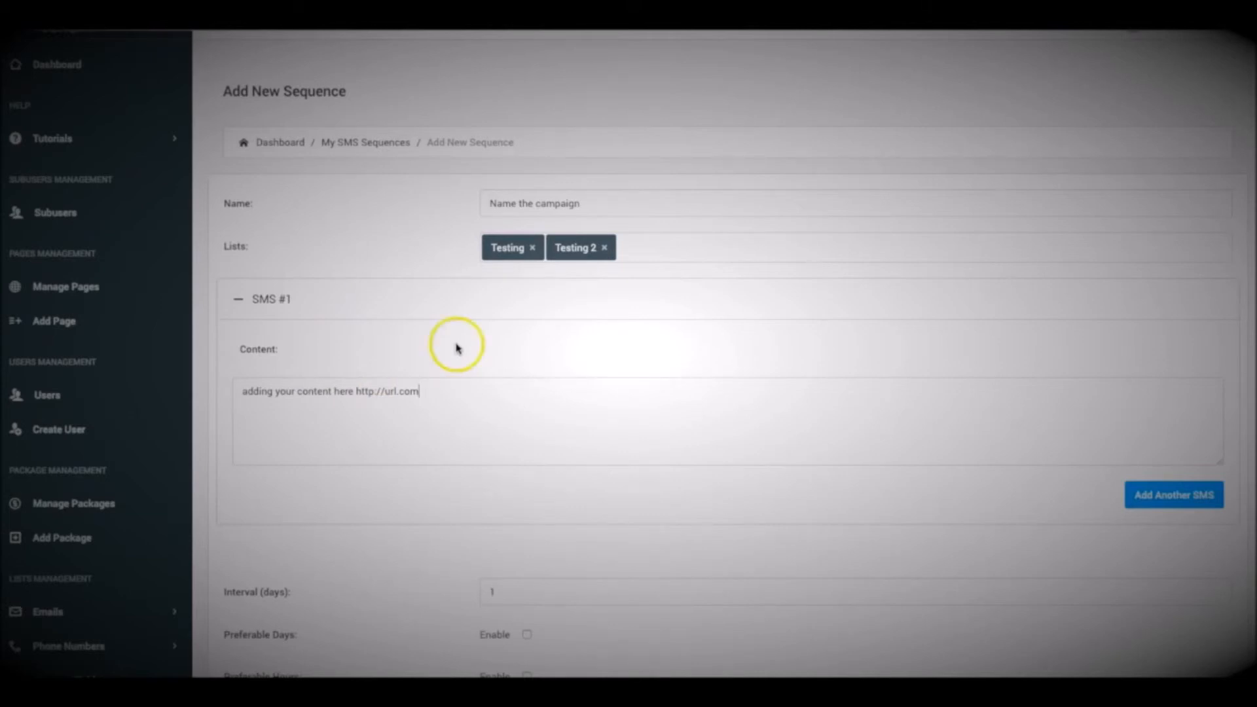
pyautogui.scroll(-1, 573, 426)
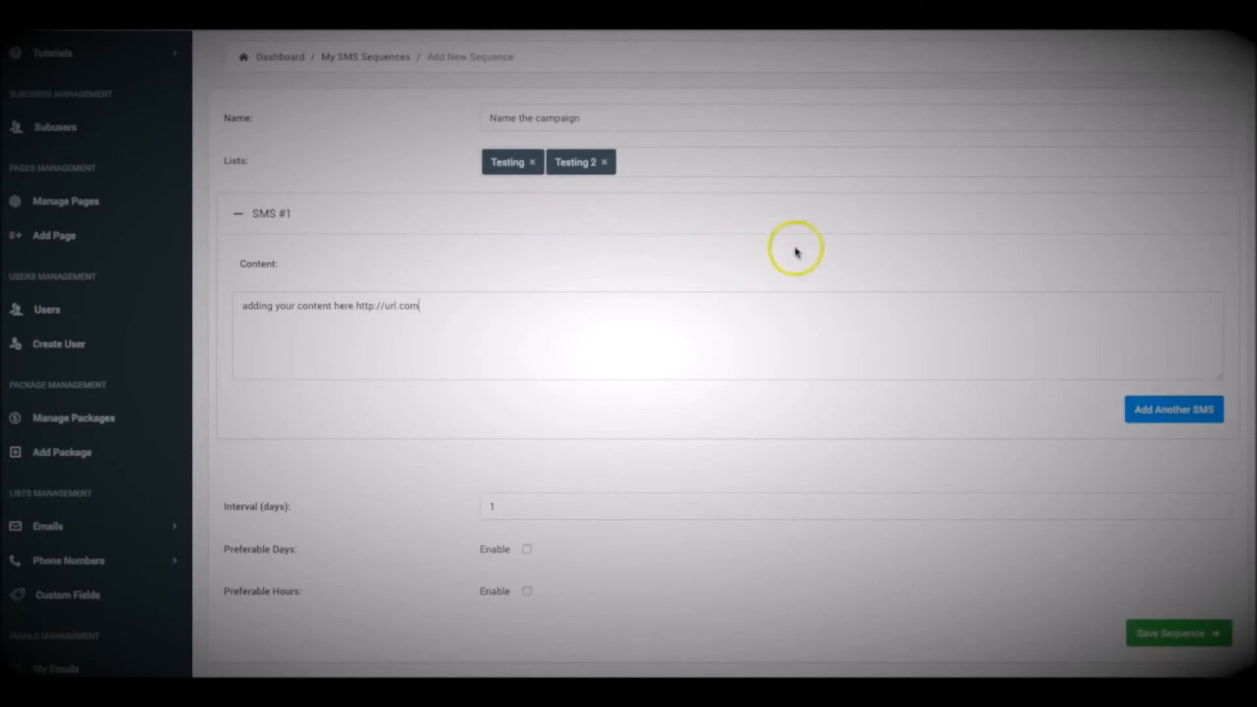
pyautogui.click(1163, 411)
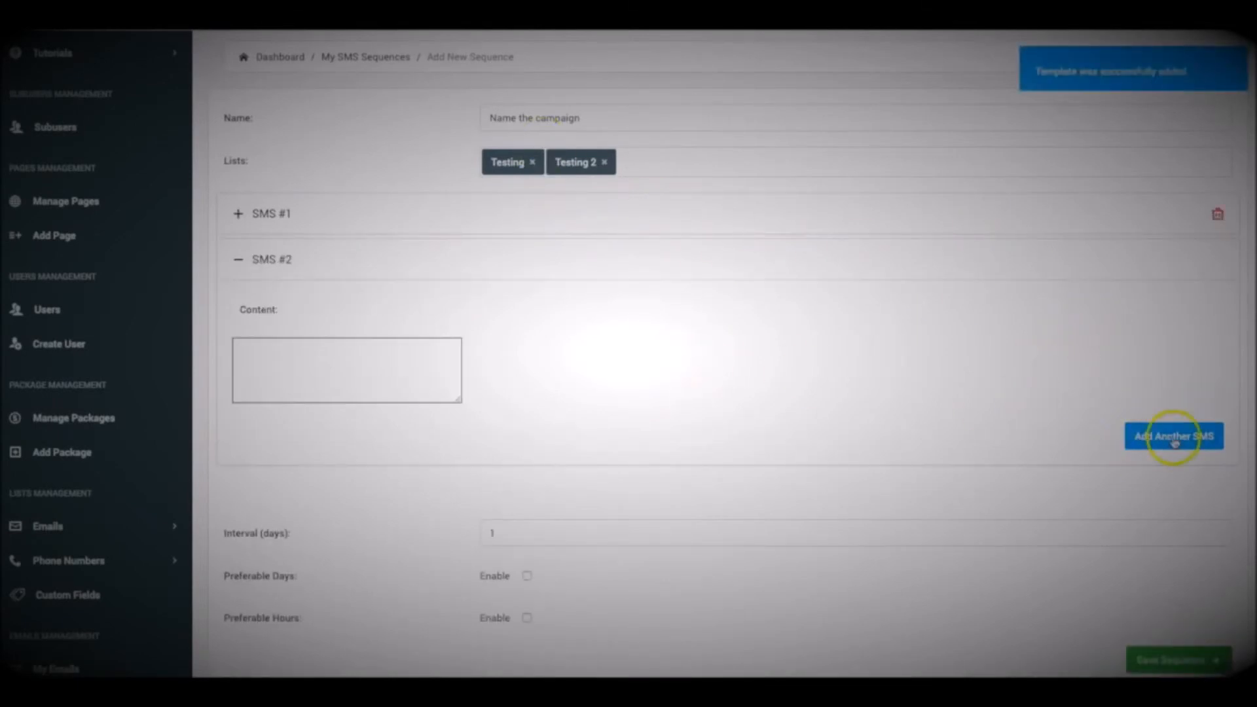
pyautogui.click(370, 365)
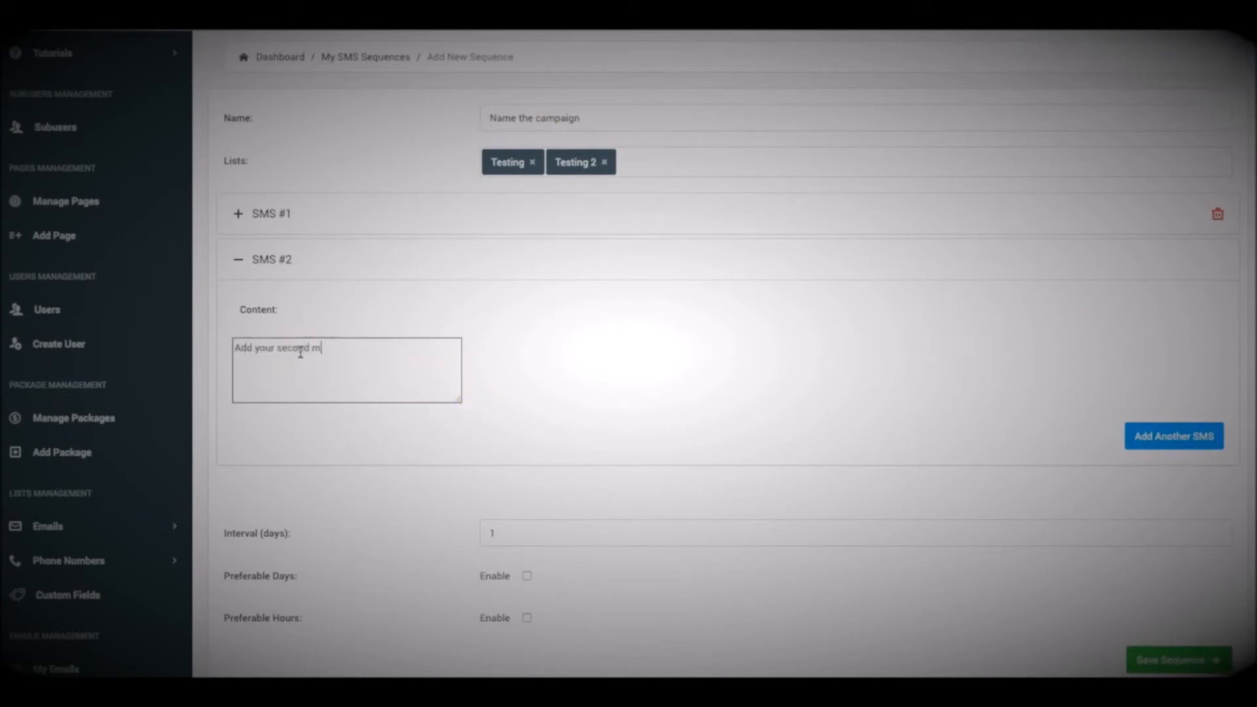
pyautogui.write('Add your second message content')
# Add a third SMS to the sequence with the content "message #3 here"
pyautogui.click(1148, 447)
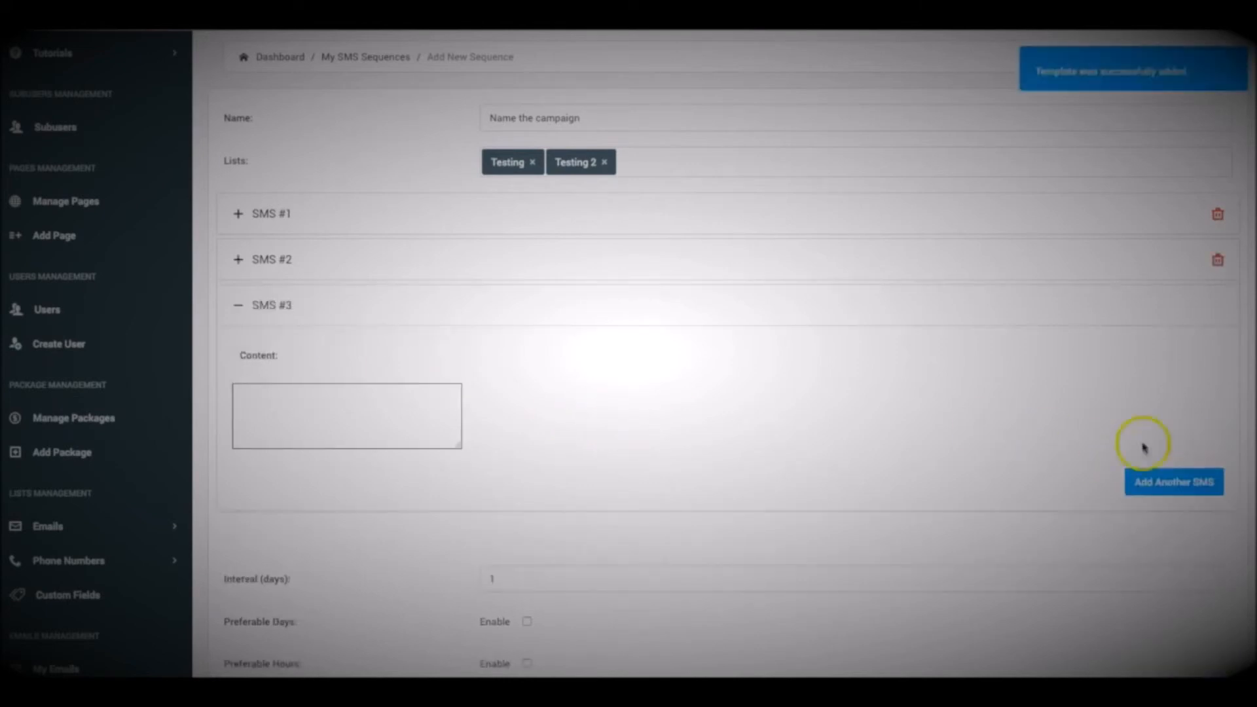
pyautogui.click(340, 421)
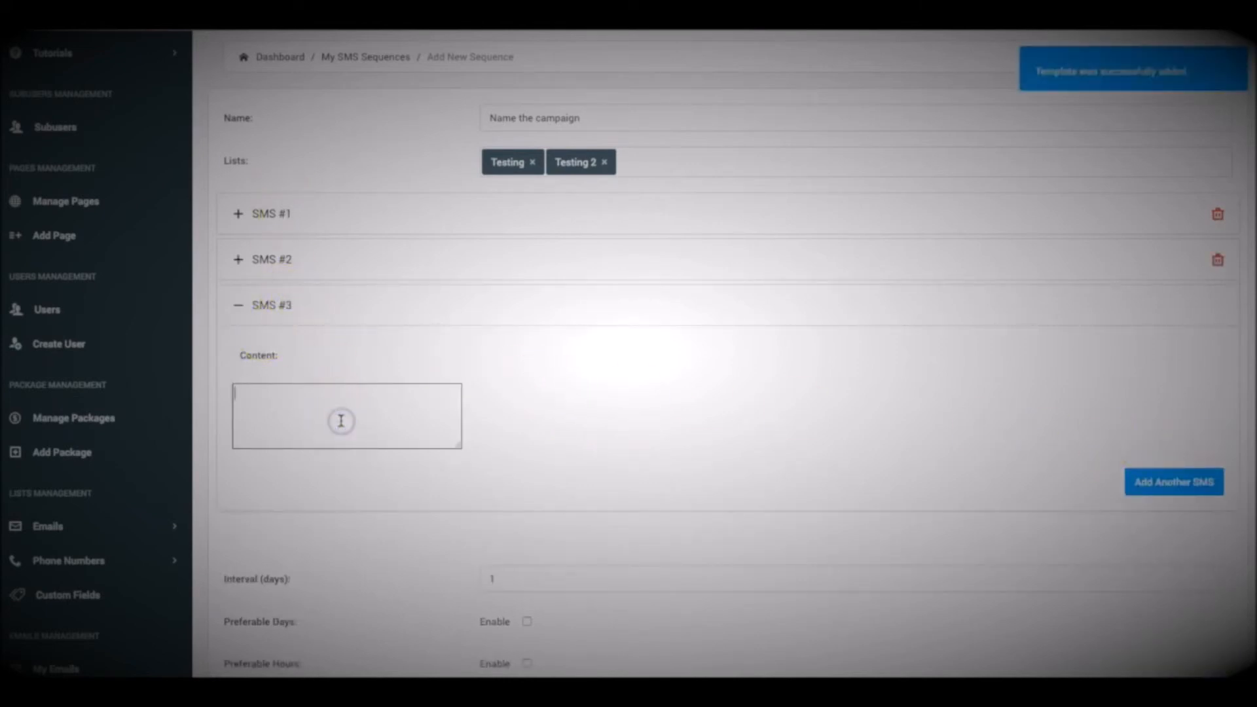
pyautogui.write('message #3 here')
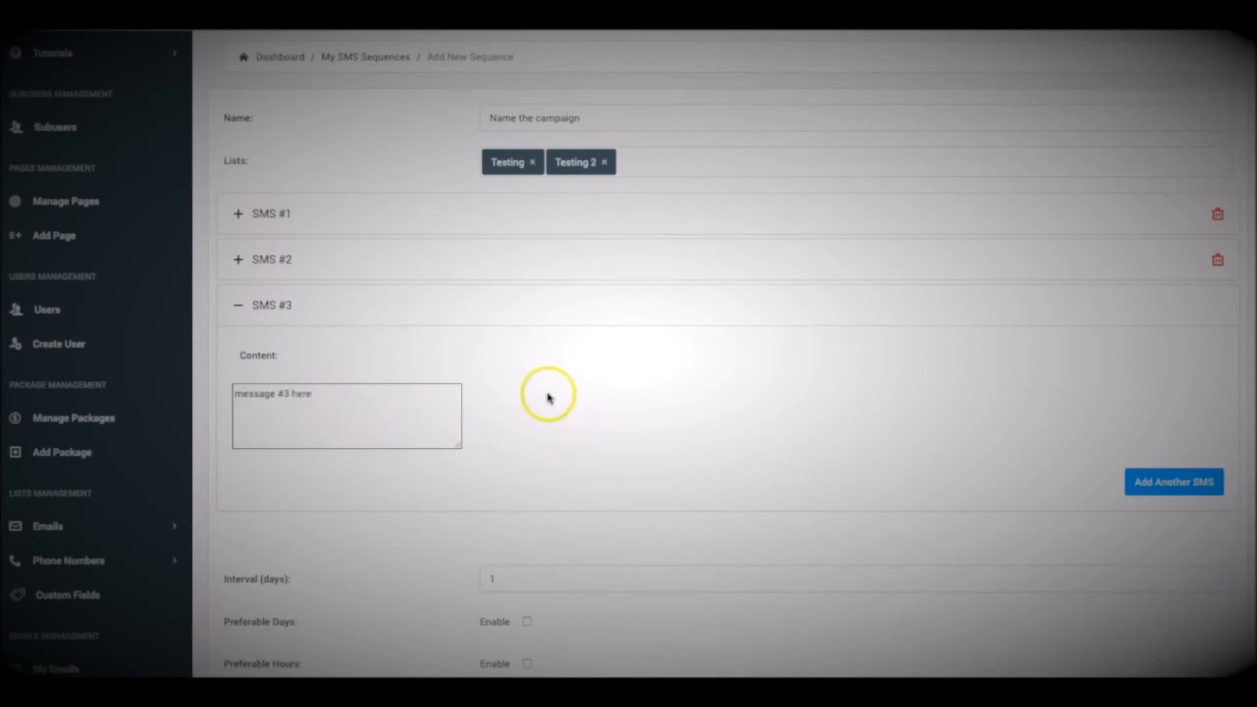
# Look over the sequence's messages, assigned lists and the interval and preferable day and hour settings
pyautogui.scroll(-2, 547, 396)
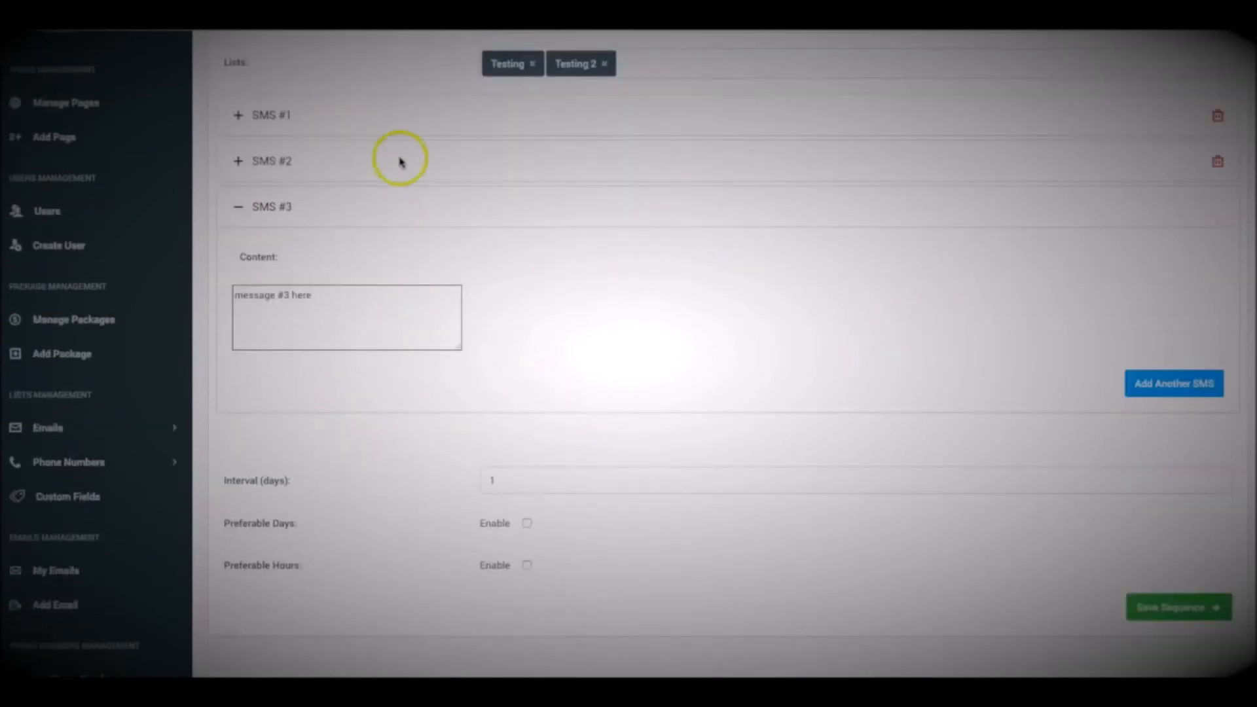
pyautogui.scroll(1, 452, 236)
pyautogui.scroll(2, 479, 260)
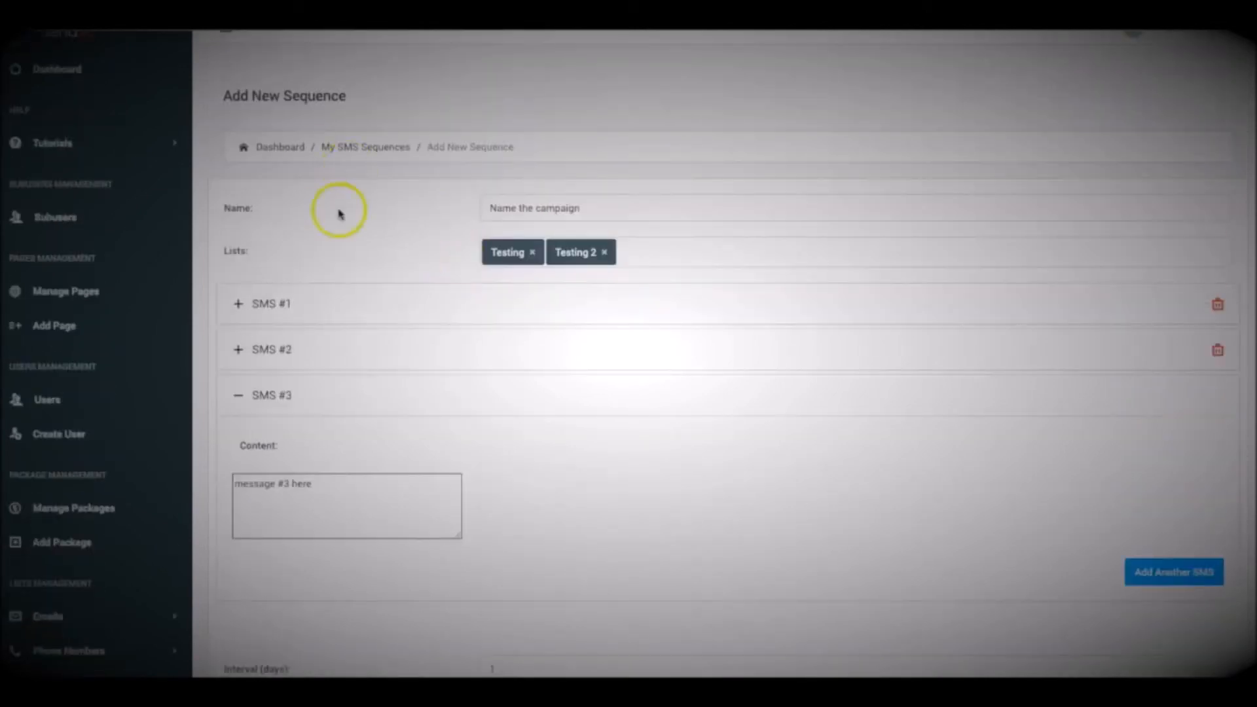
pyautogui.scroll(-4, 416, 278)
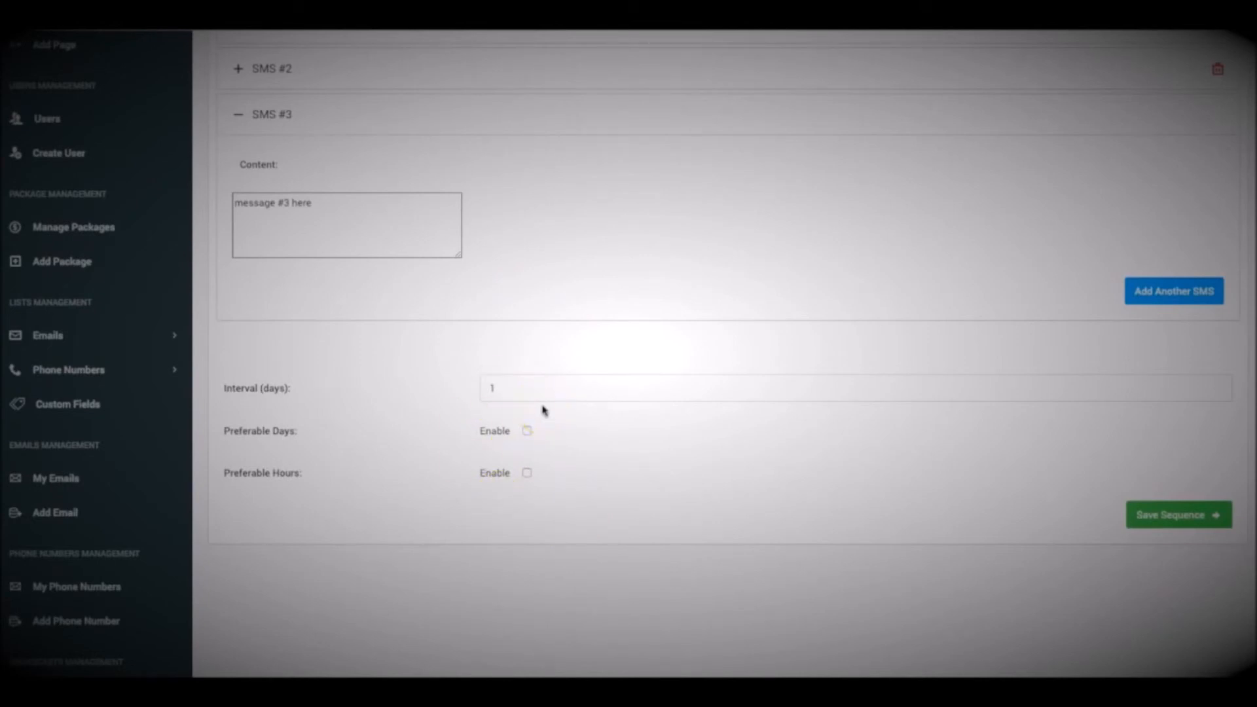
pyautogui.click(528, 388)
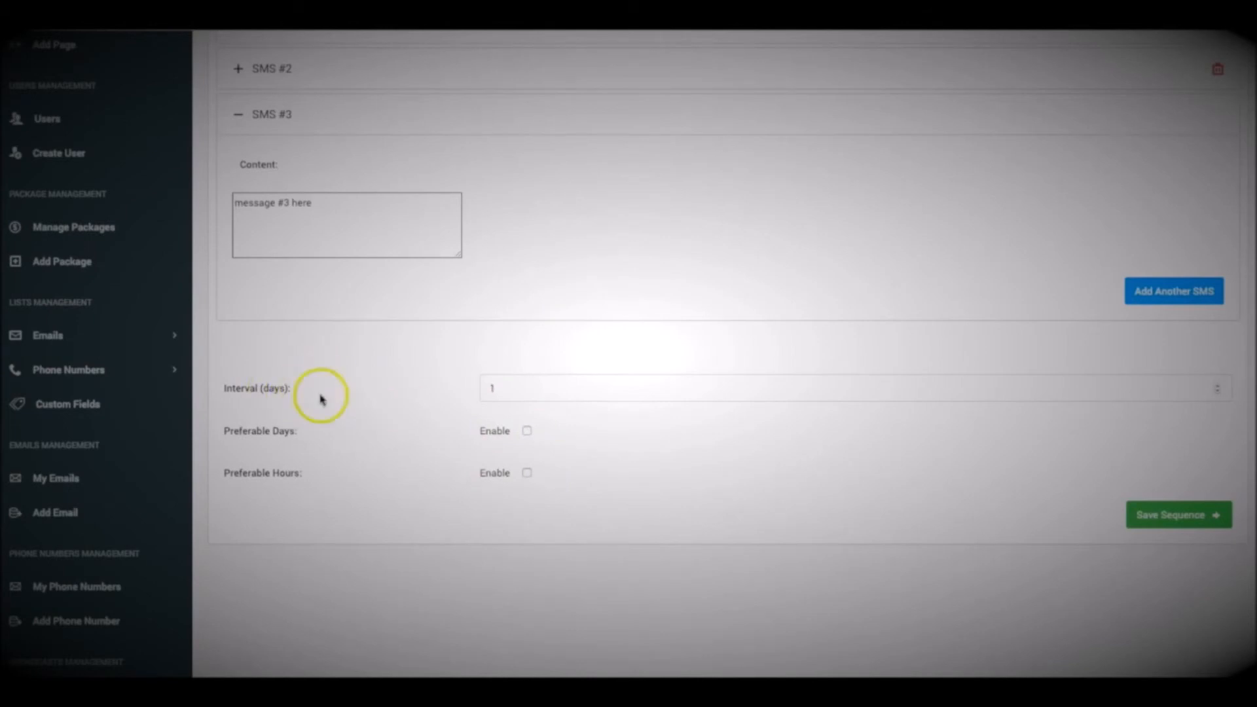
pyautogui.scroll(4, 353, 281)
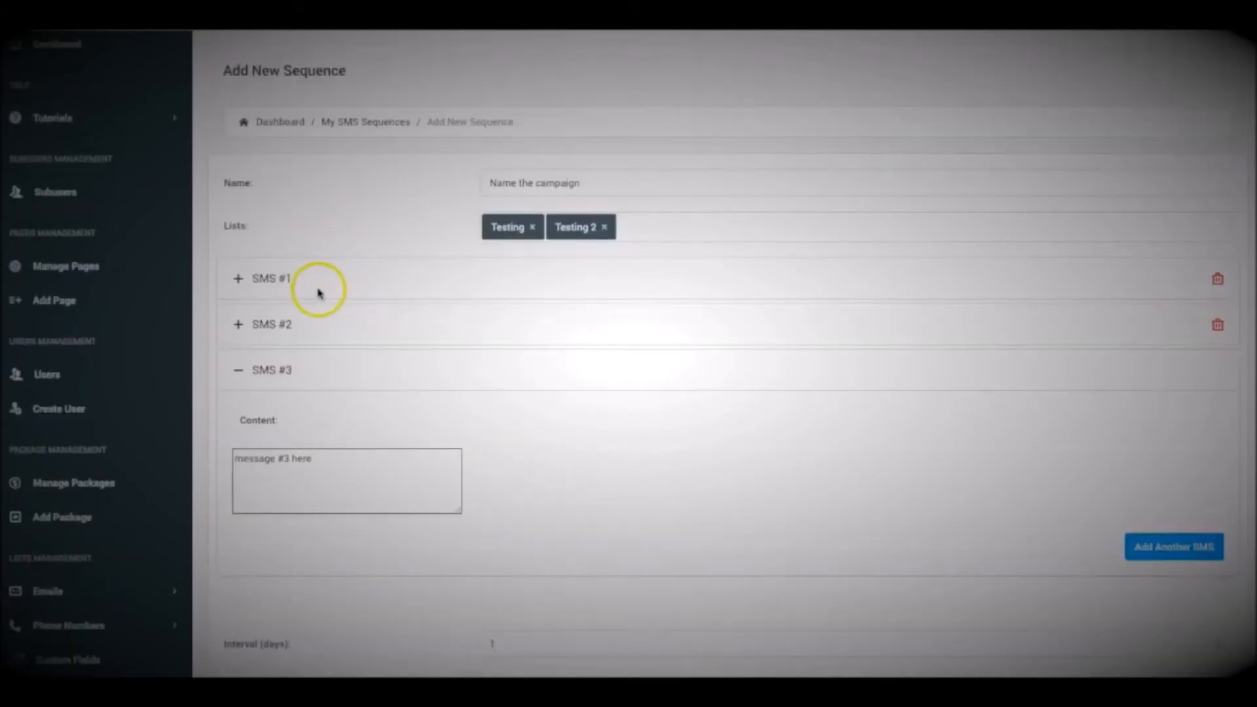
# Enable preferable days for the sequence and select Monday, Tuesday, Wednesday, Thursday and Friday
pyautogui.scroll(-1, 319, 291)
pyautogui.scroll(-1, 347, 265)
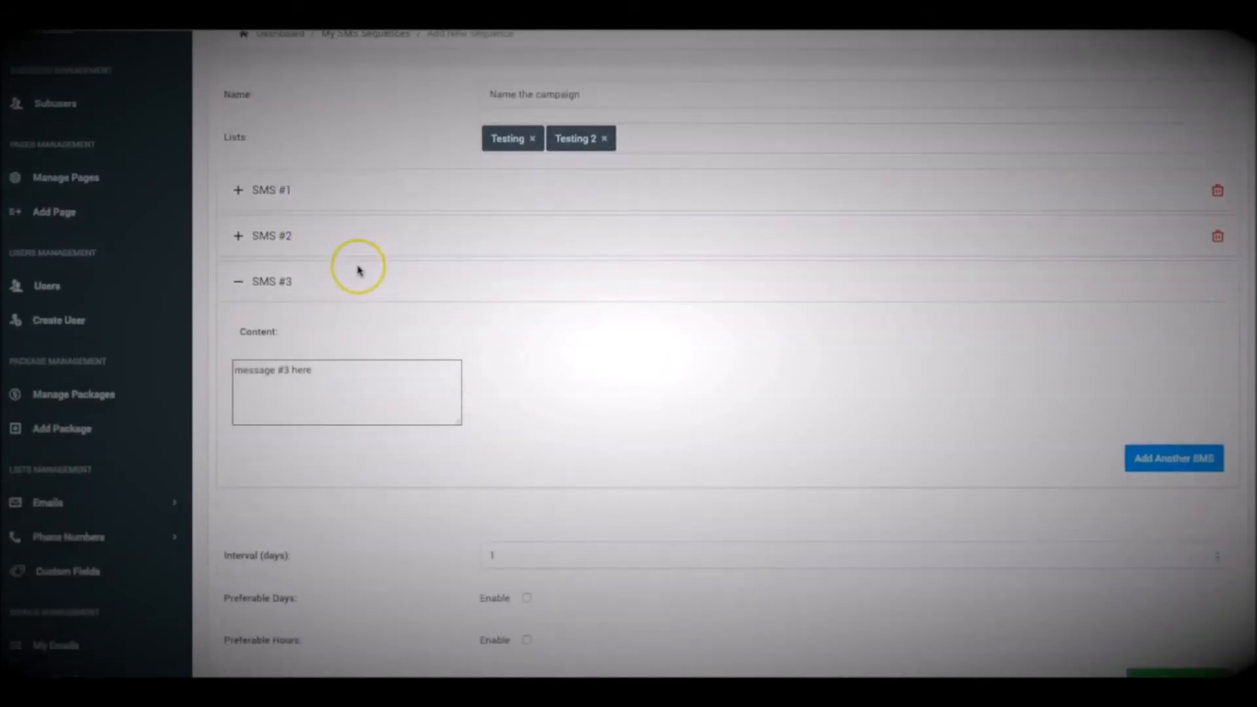
pyautogui.scroll(-1, 358, 270)
pyautogui.scroll(-4, 357, 270)
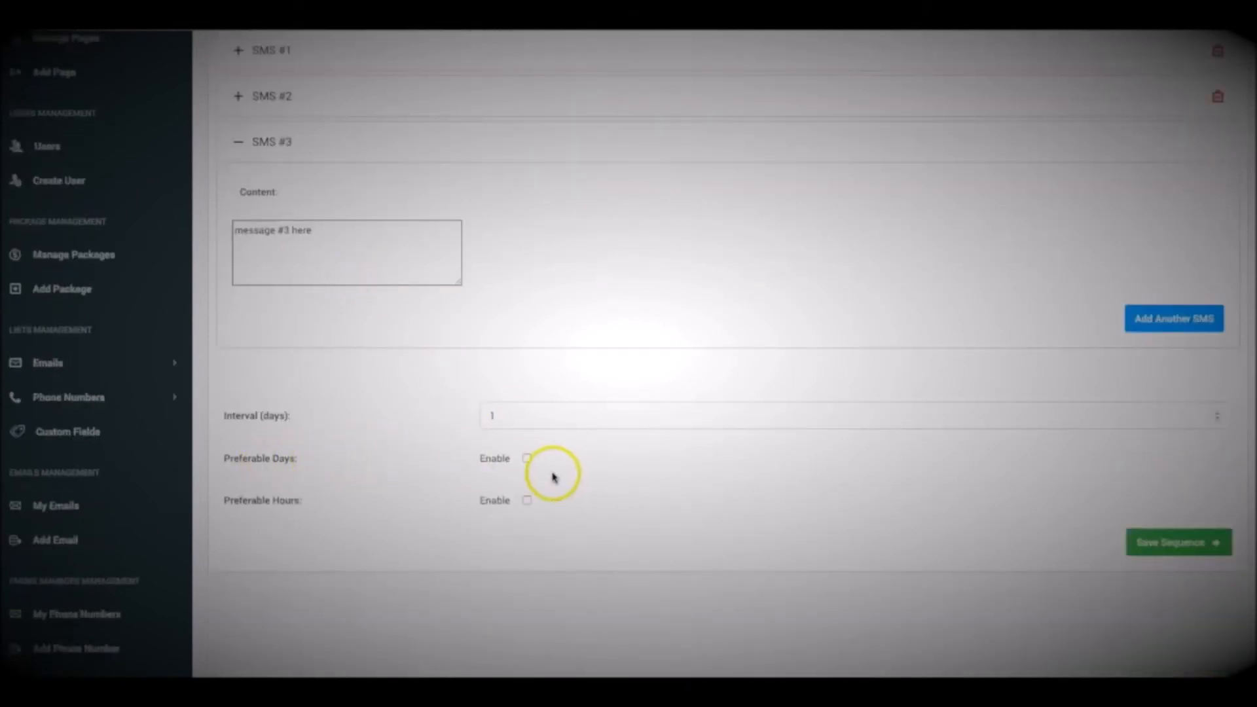
pyautogui.click(527, 458)
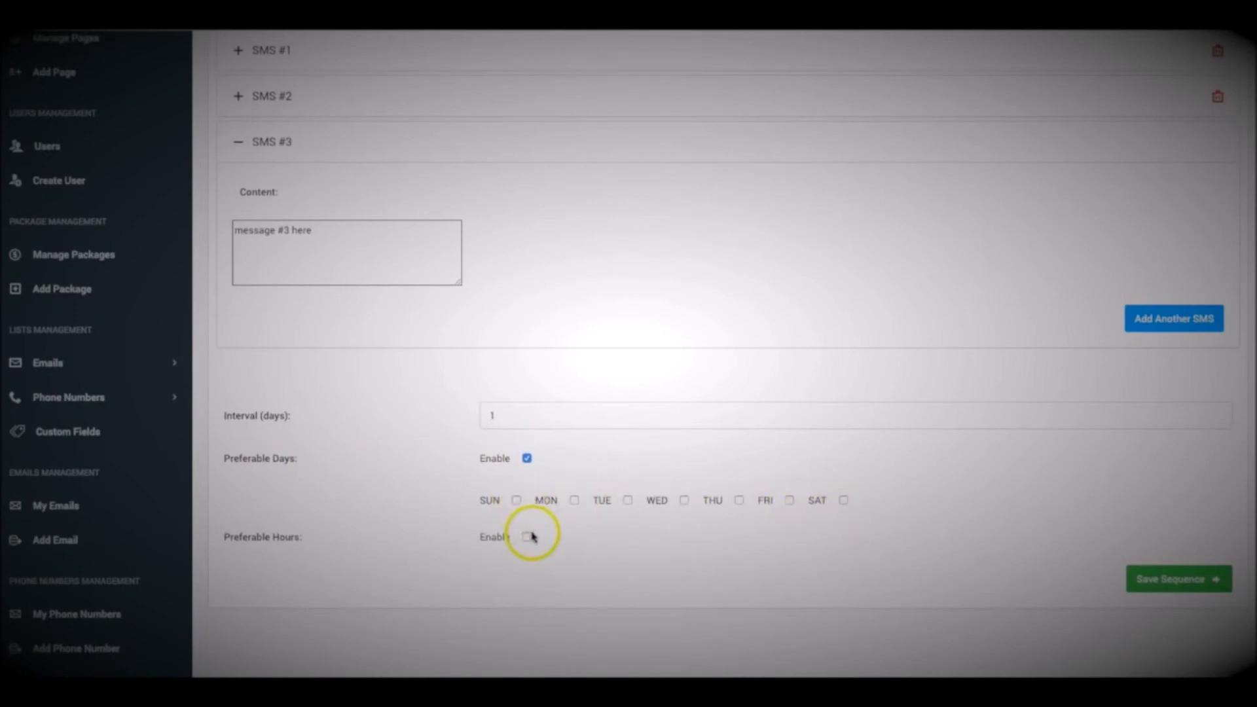
pyautogui.click(575, 500)
pyautogui.click(627, 500)
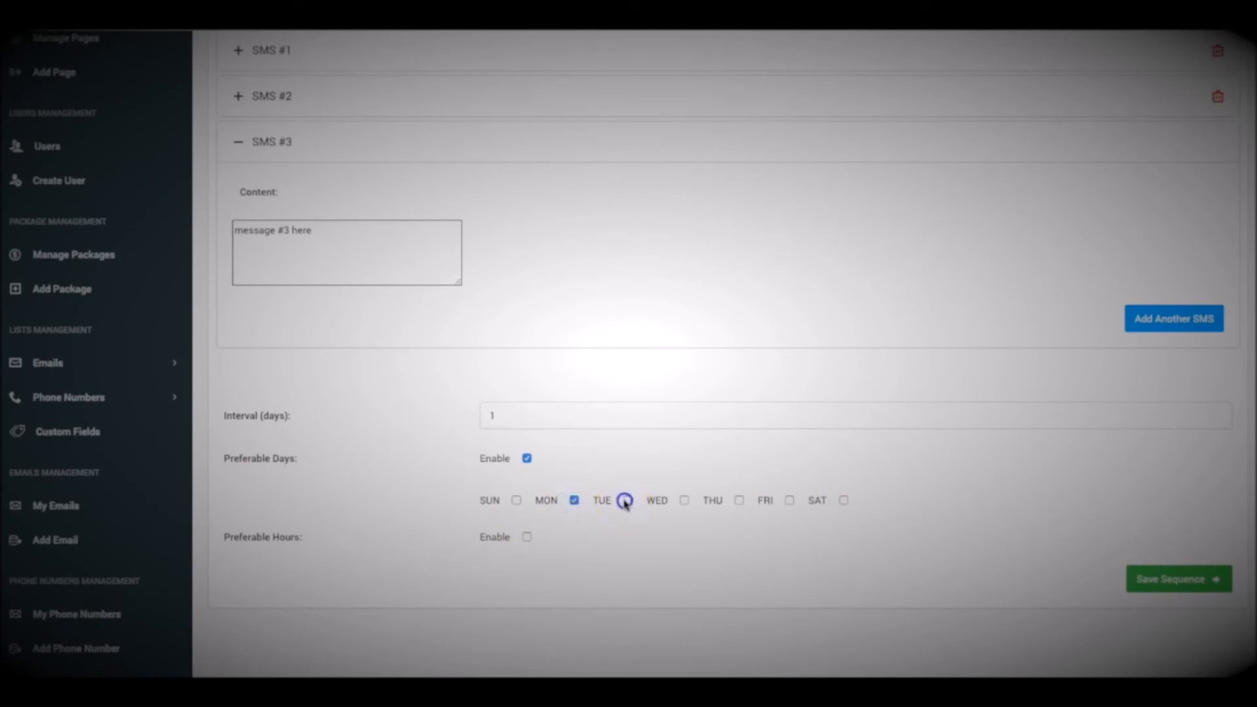
pyautogui.click(683, 501)
pyautogui.click(738, 501)
pyautogui.click(789, 501)
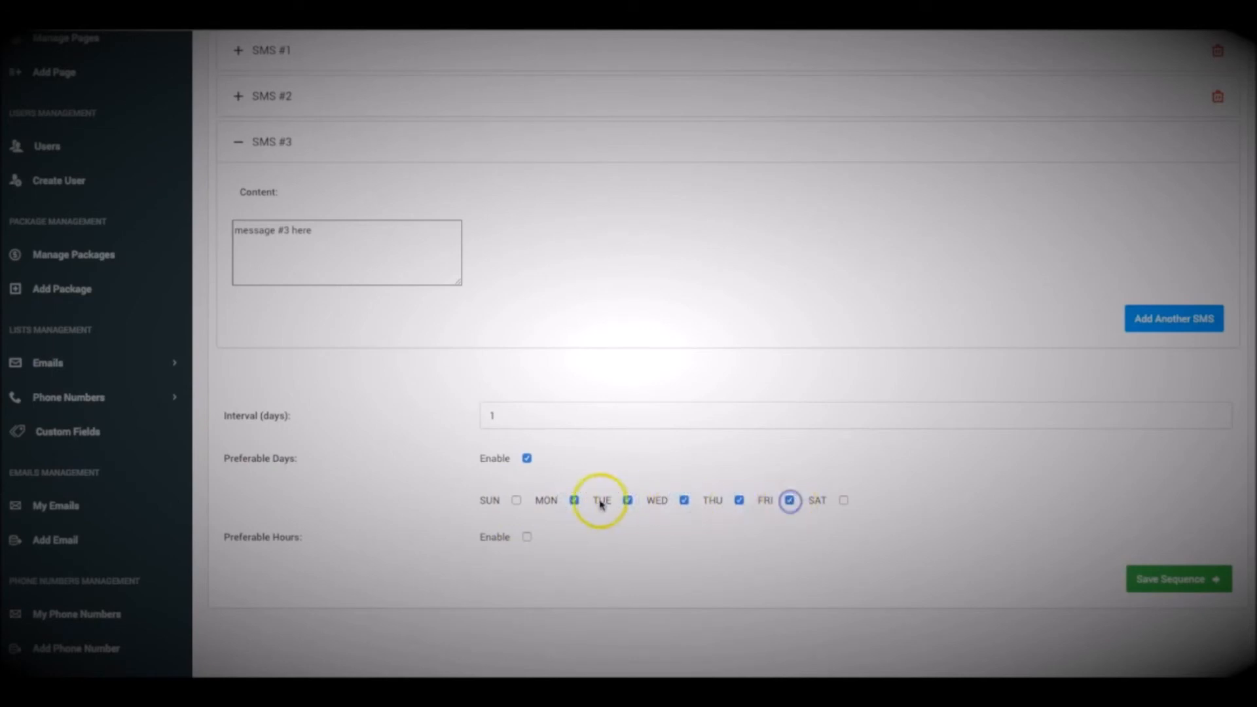
# Enable preferable hours for the sequence and set the From hour to 9
pyautogui.click(526, 537)
pyautogui.scroll(-2, 303, 538)
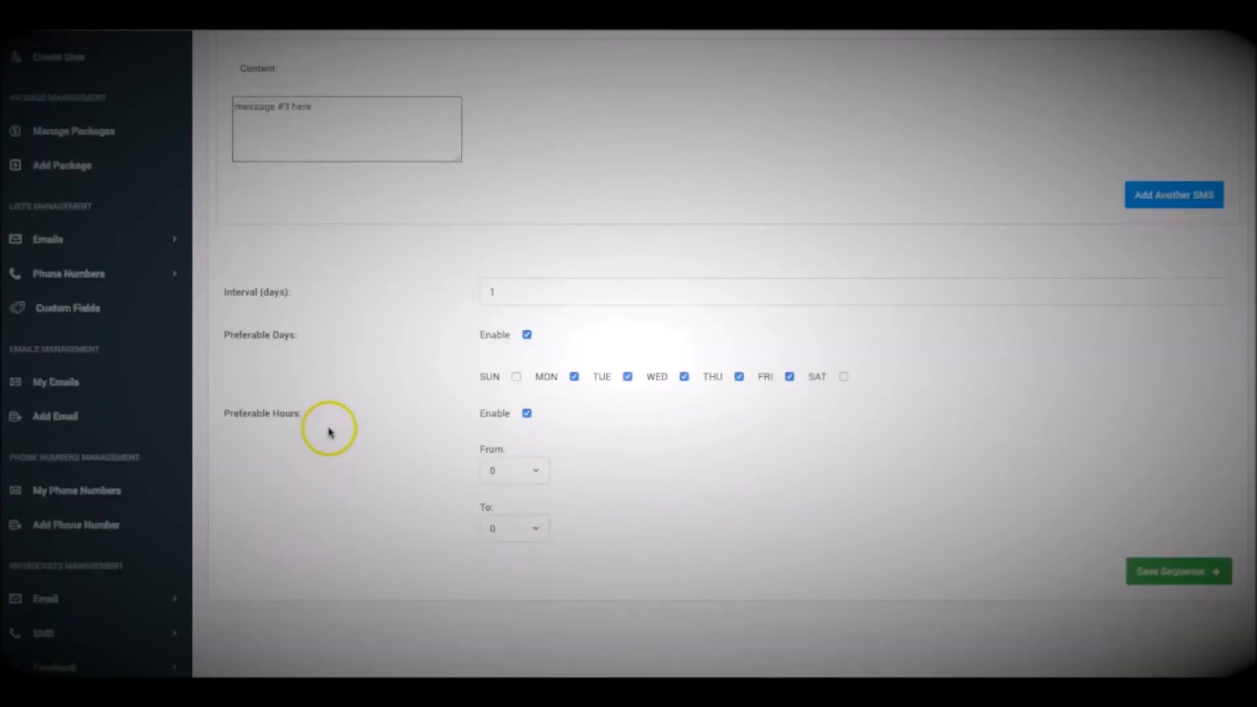
pyautogui.scroll(-1, 387, 402)
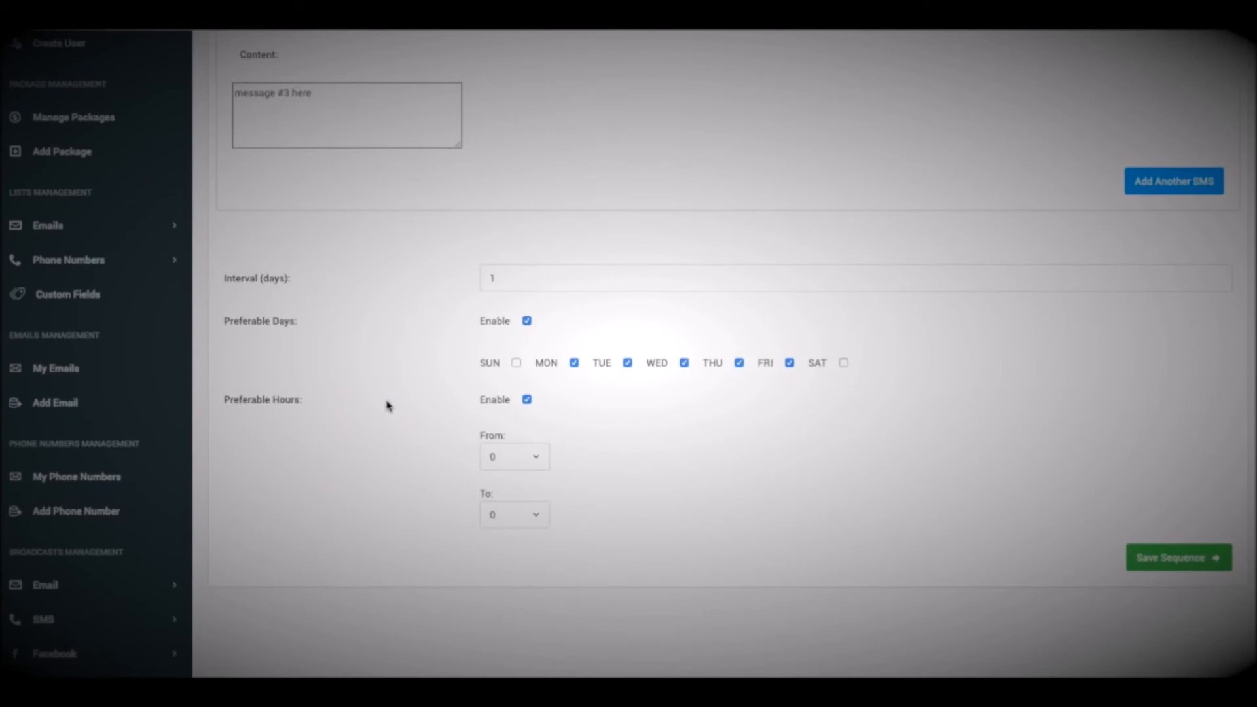
pyautogui.click(508, 453)
pyautogui.scroll(-3, 511, 485)
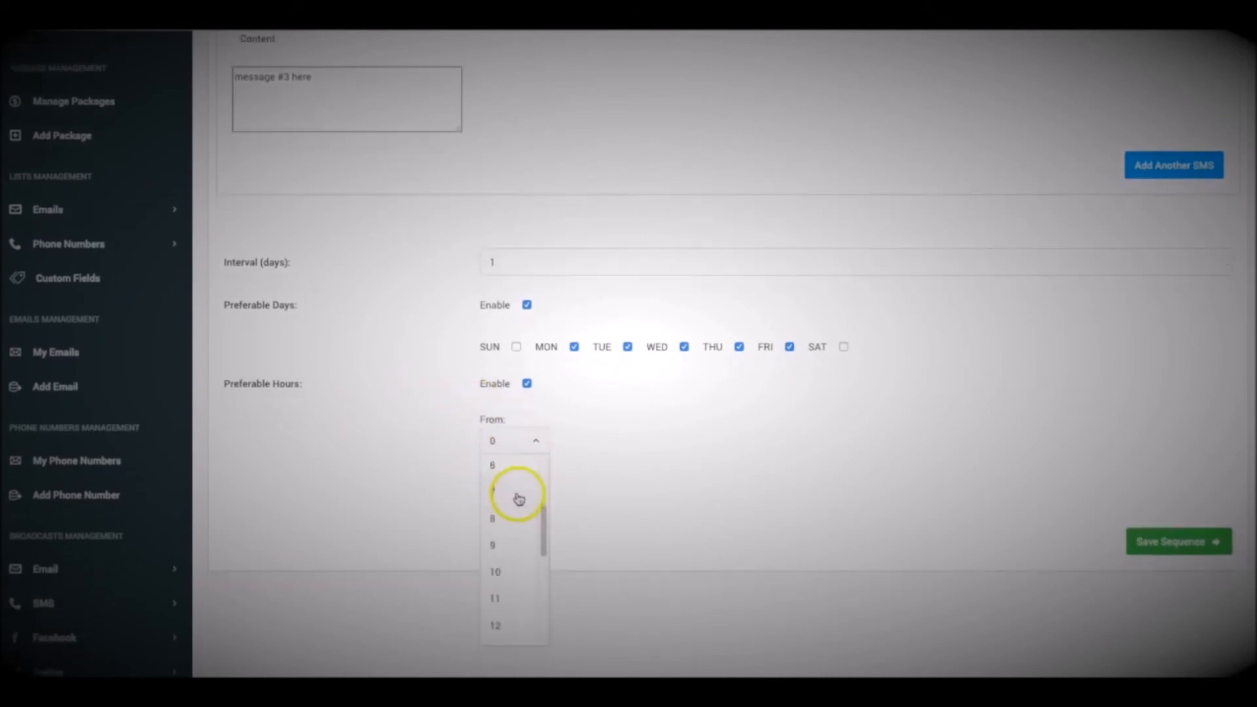
pyautogui.click(519, 533)
# Try to set the To hour of the preferable hours to 7 and then to 5
pyautogui.click(518, 504)
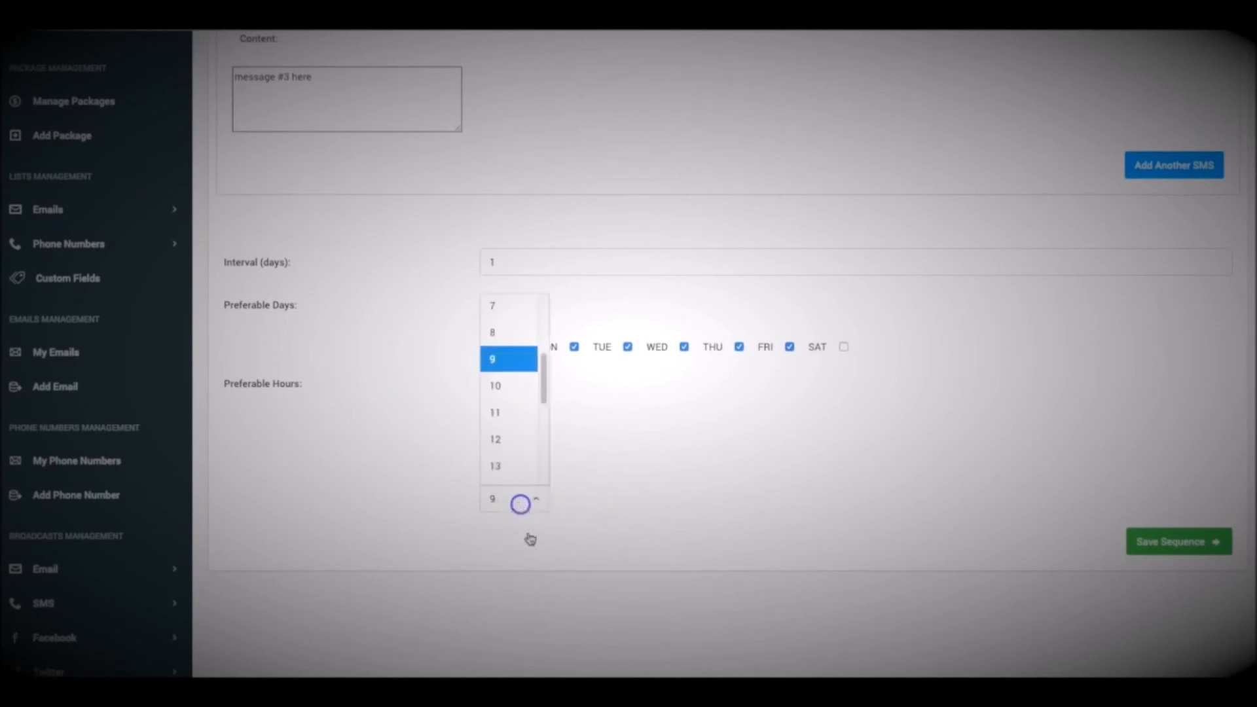
pyautogui.scroll(1, 513, 414)
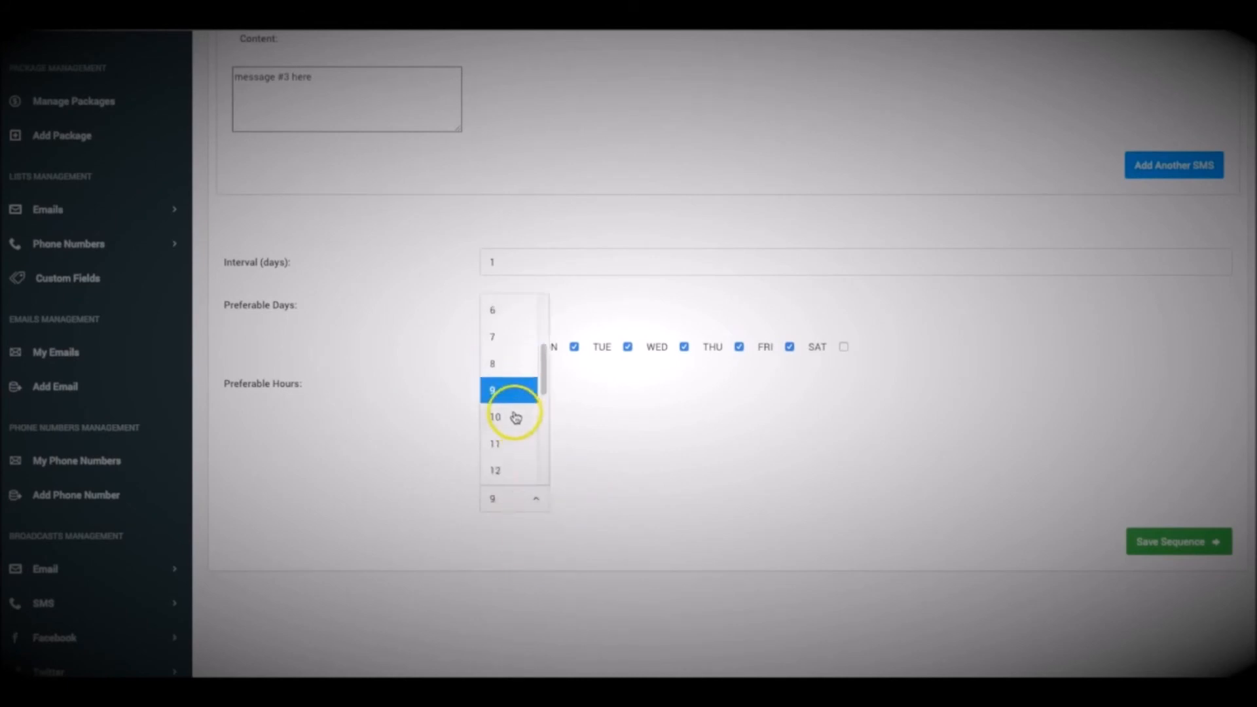
pyautogui.click(511, 339)
pyautogui.click(532, 497)
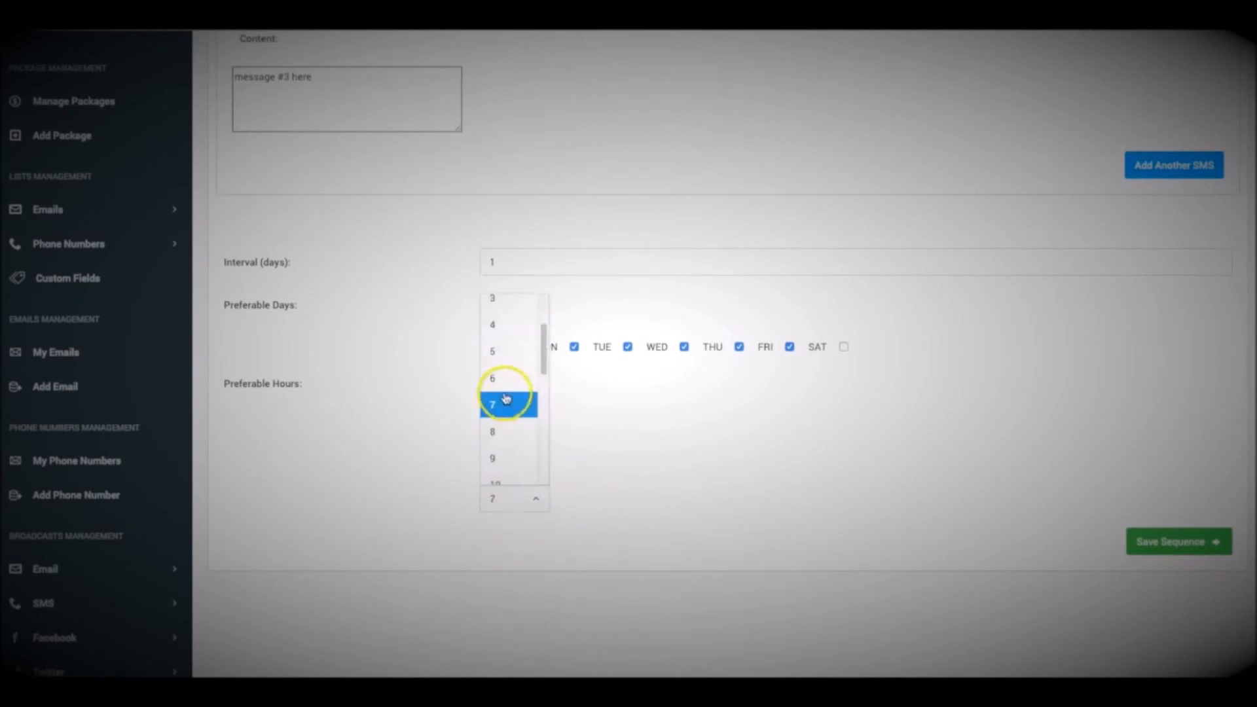
pyautogui.click(505, 351)
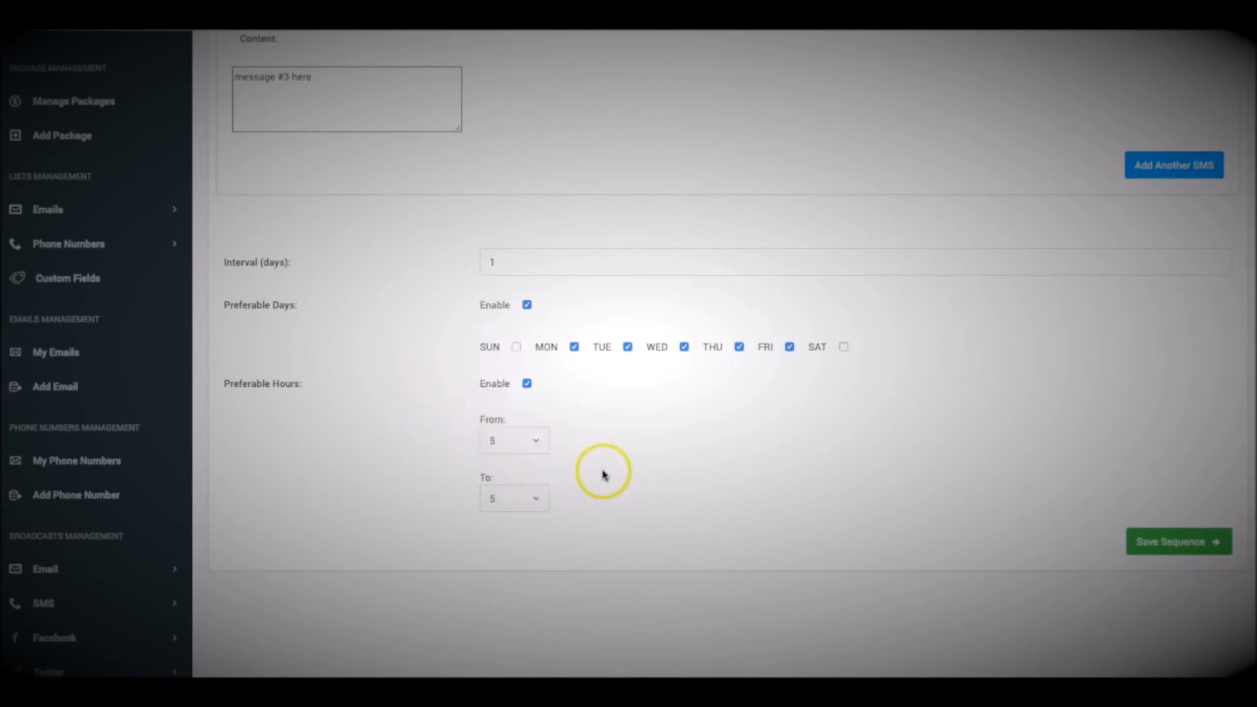
# Set the From hour of the preferable hours to 9 and save the sequence
pyautogui.click(534, 441)
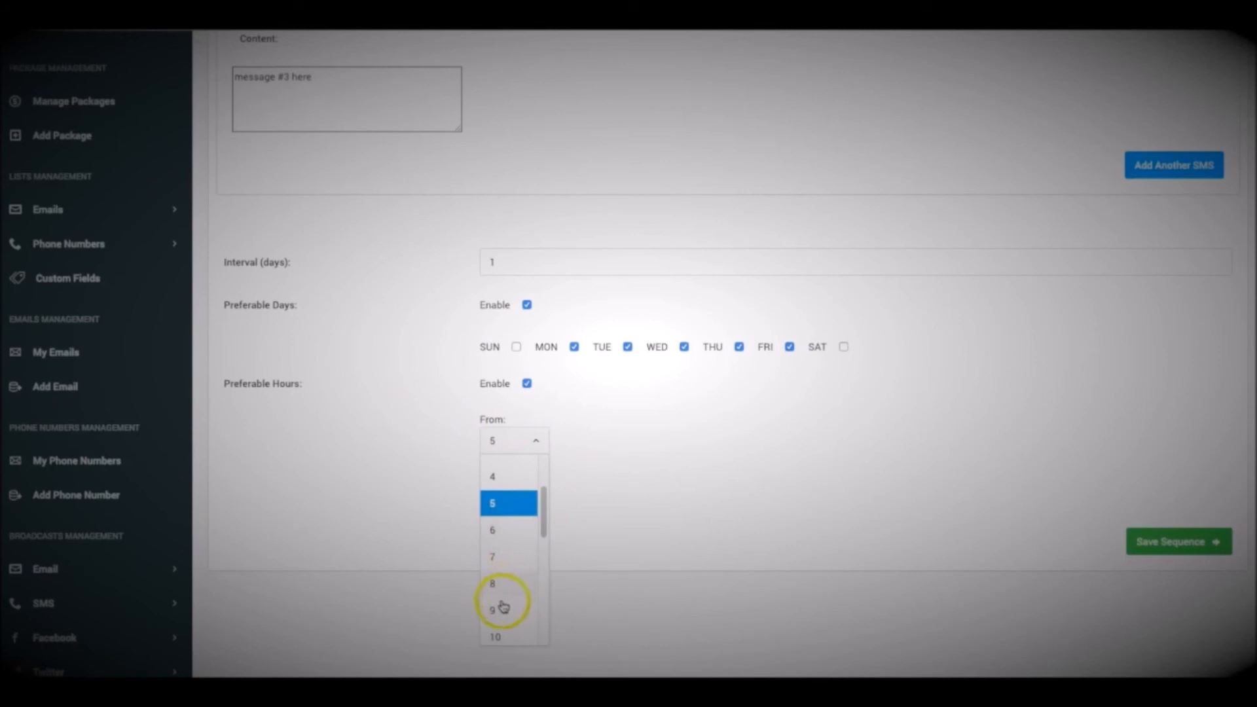
pyautogui.click(503, 608)
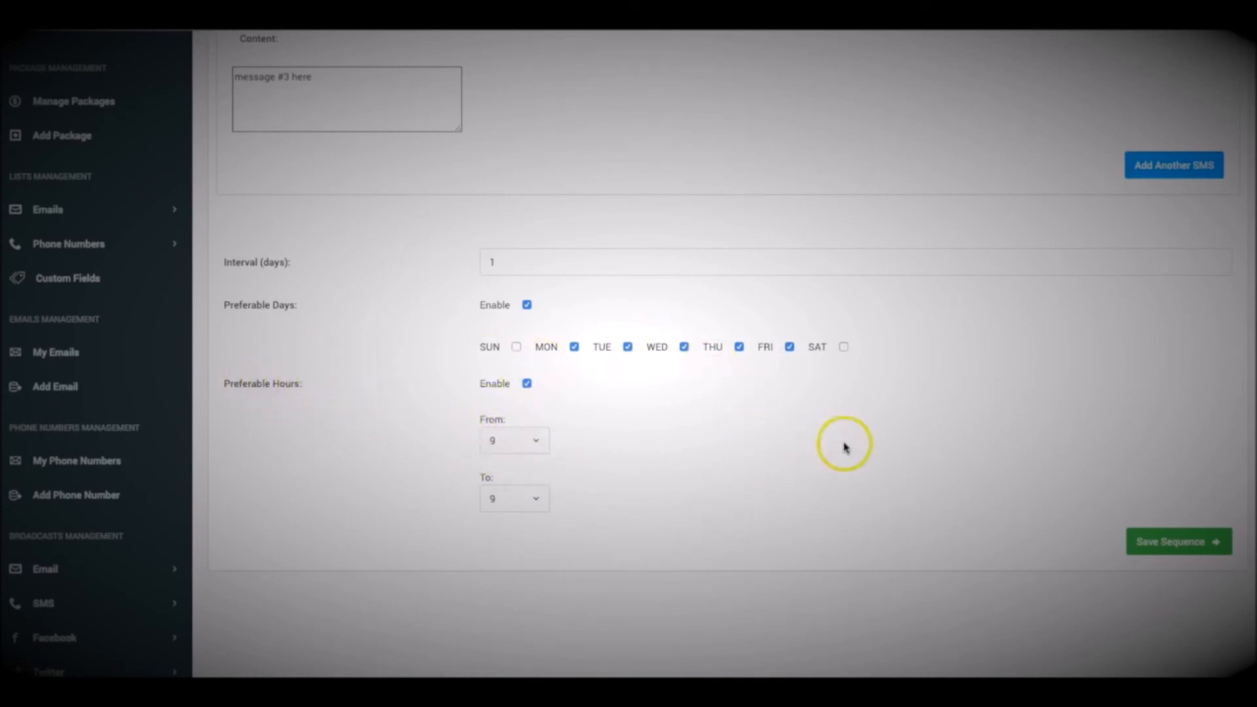
pyautogui.scroll(5, 913, 440)
pyautogui.scroll(-4, 906, 441)
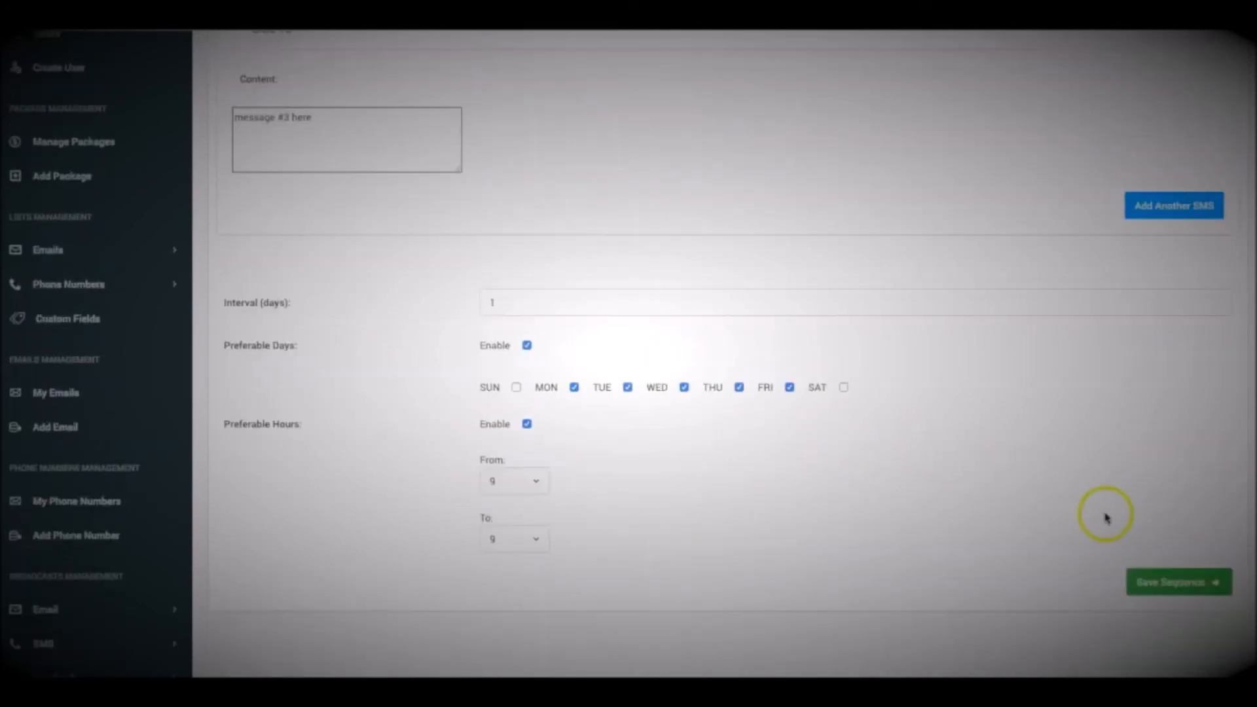
pyautogui.scroll(5, 477, 267)
pyautogui.scroll(-14, 1094, 527)
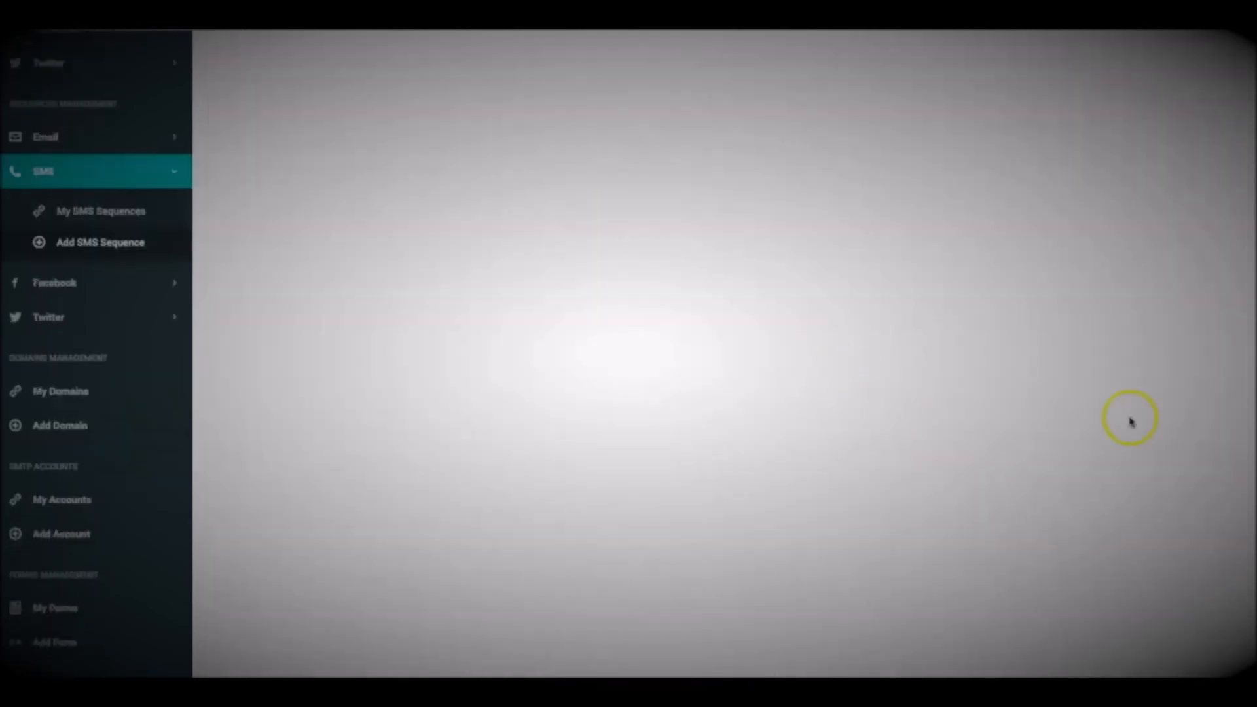
pyautogui.scroll(5, 1103, 397)
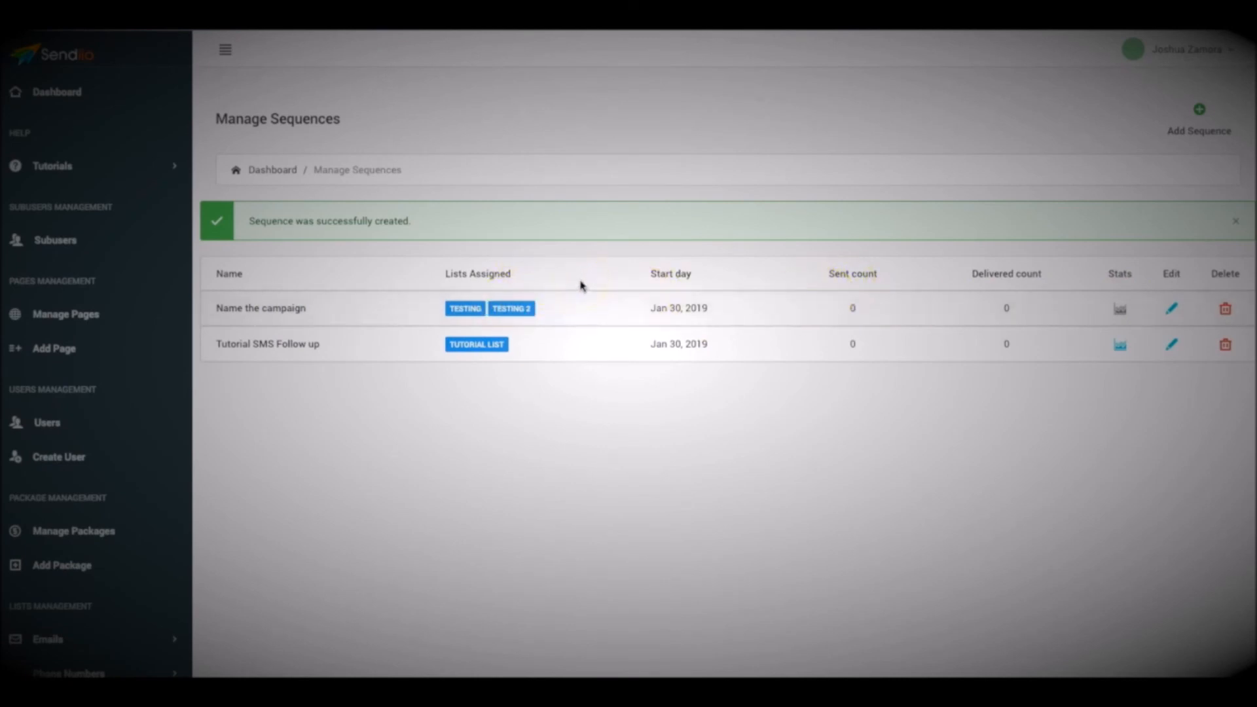
pyautogui.click(617, 252)
pyautogui.click(118, 639)
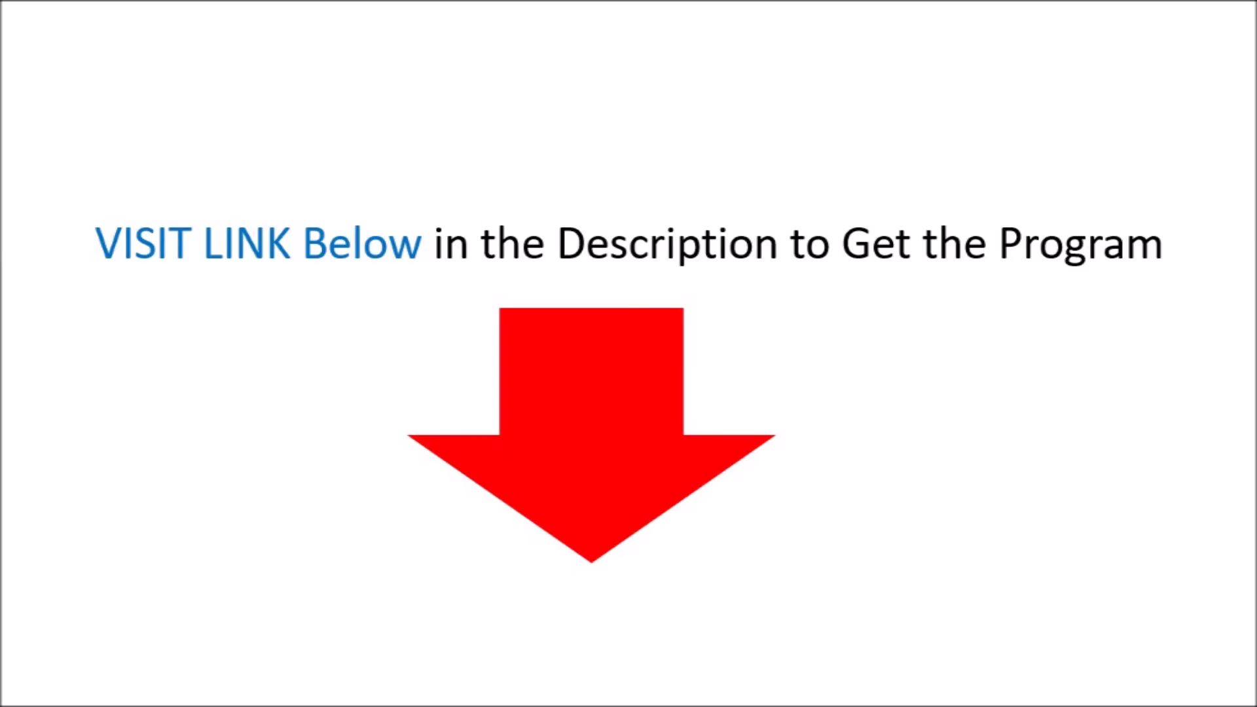